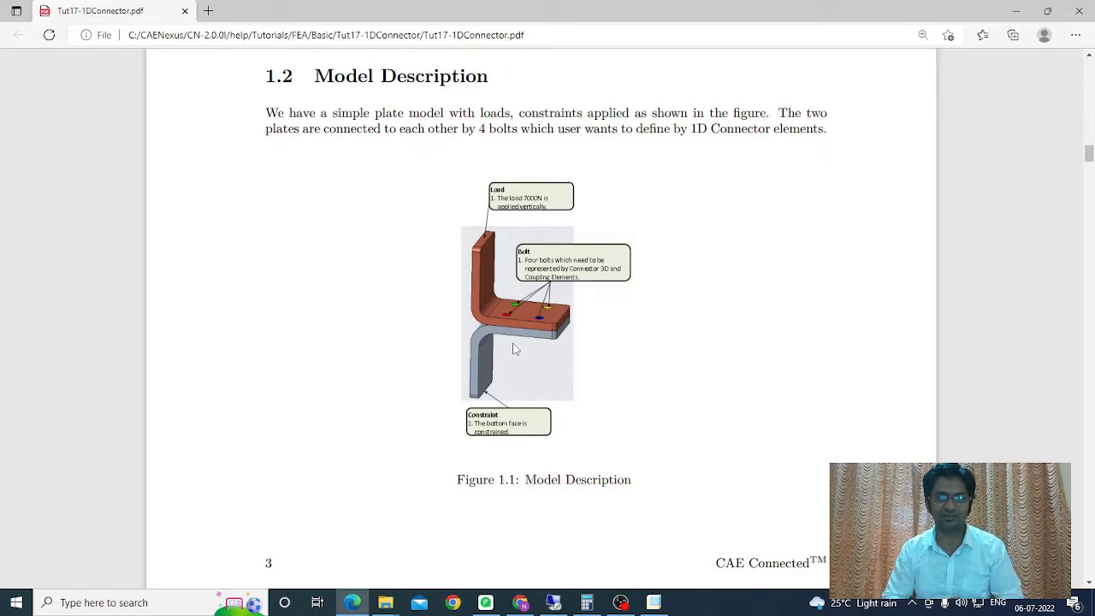
Step: Switch to CAENexus and create a Kinematic Coupling (RBE2) on the unpruned 2d interface of kincoup
{"action": "key", "text": "alt+Tab"}
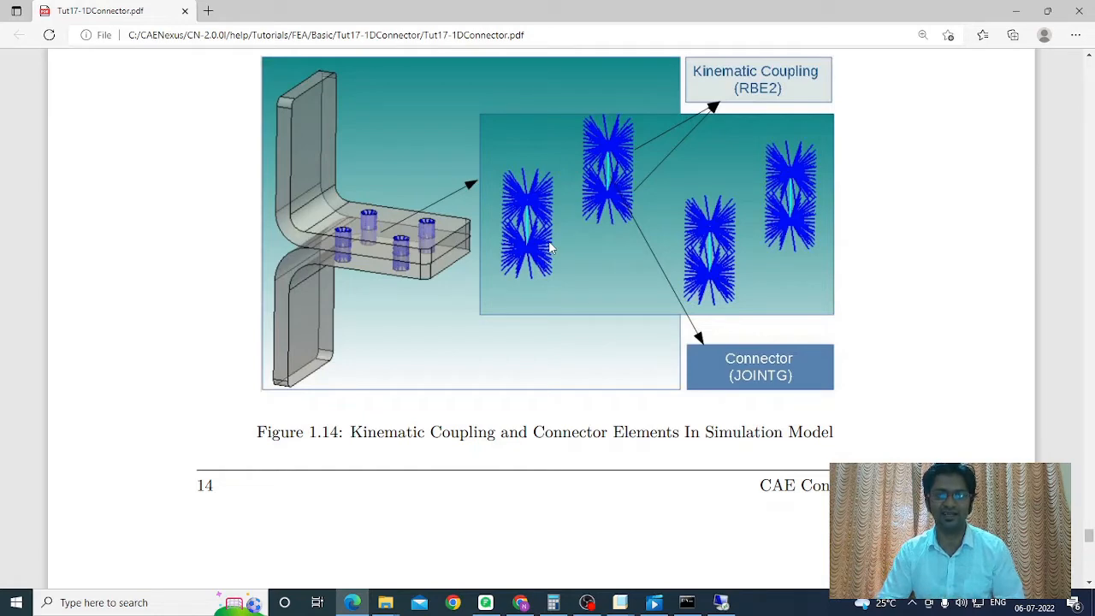
{"action": "key", "text": "alt+Tab"}
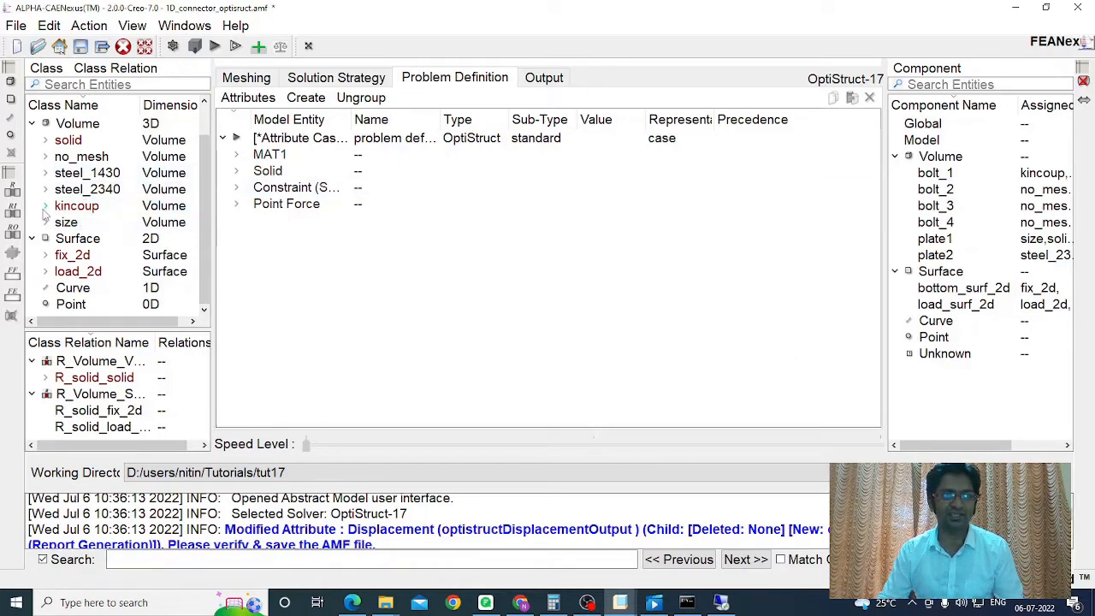
{"action": "left_click", "coordinate": [45, 206]}
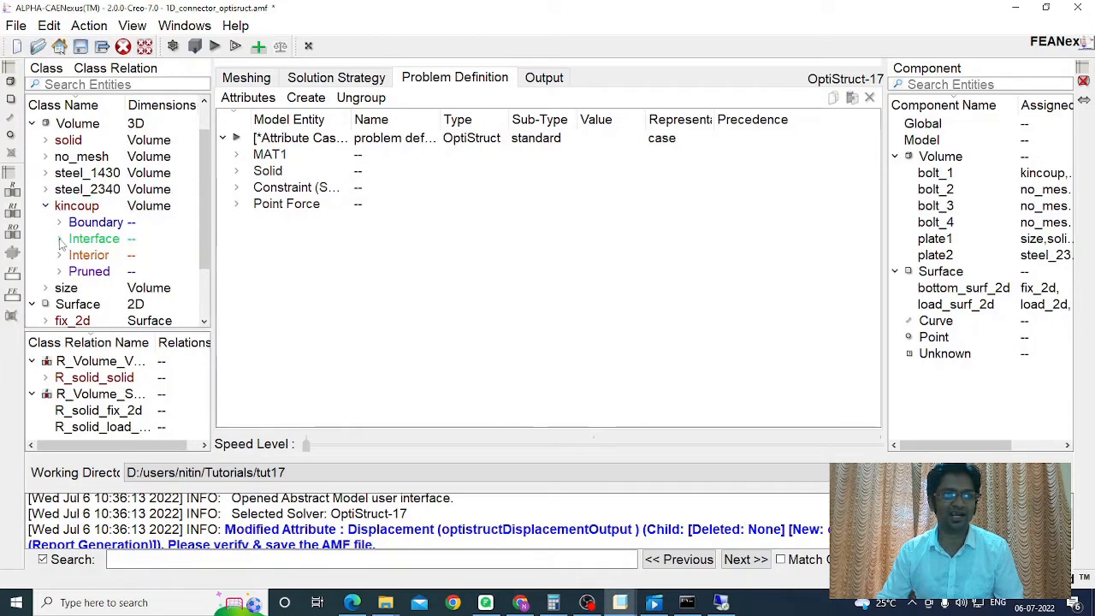
{"action": "left_click", "coordinate": [59, 239]}
{"action": "left_click", "coordinate": [73, 287]}
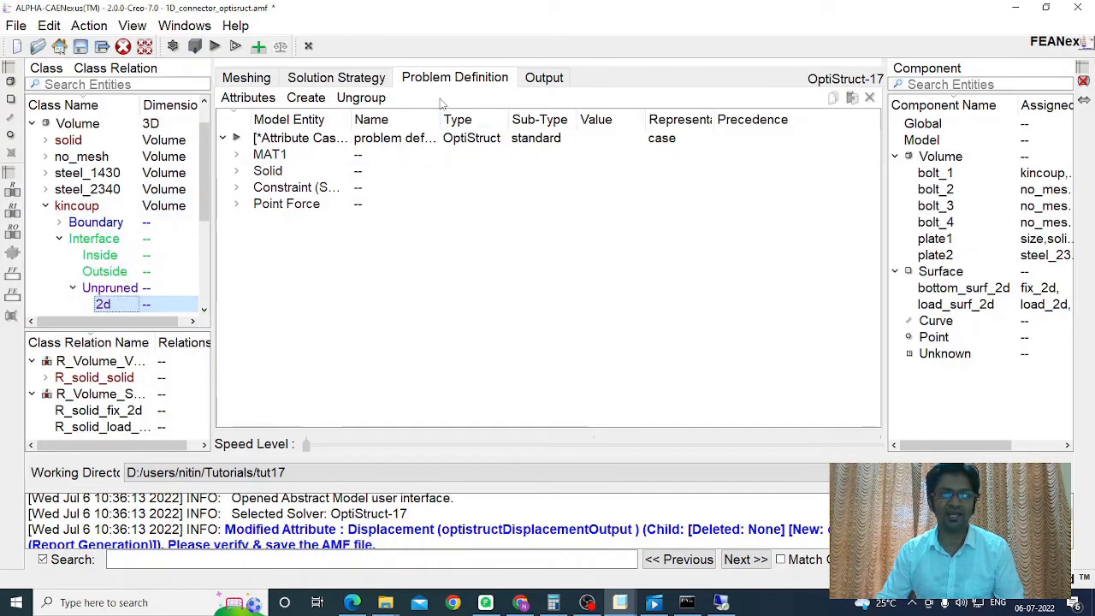
{"action": "left_click", "coordinate": [306, 98]}
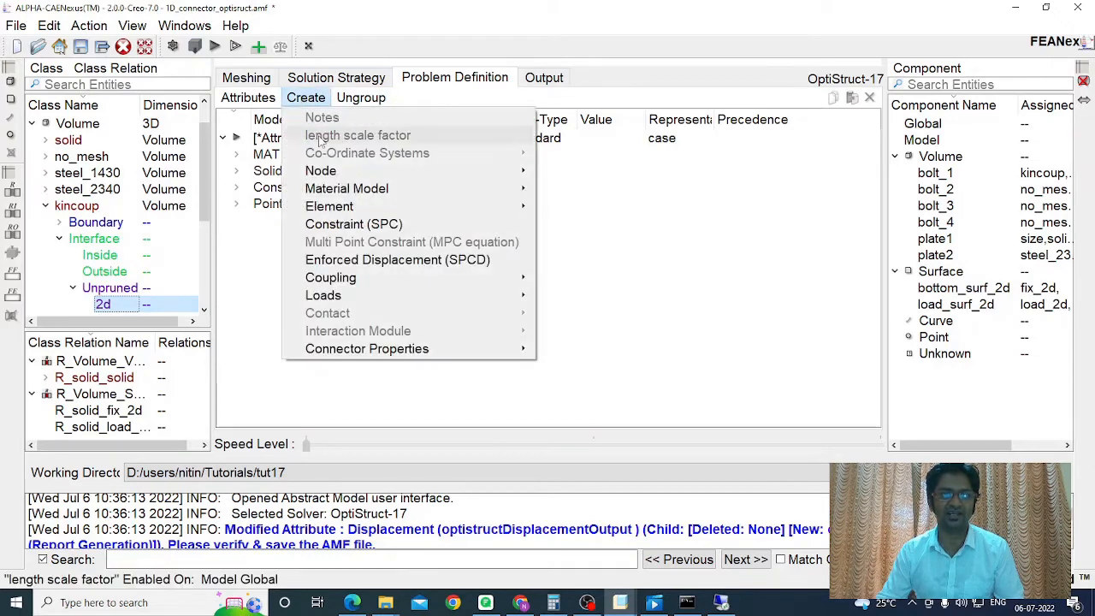
{"action": "mouse_move", "coordinate": [345, 283]}
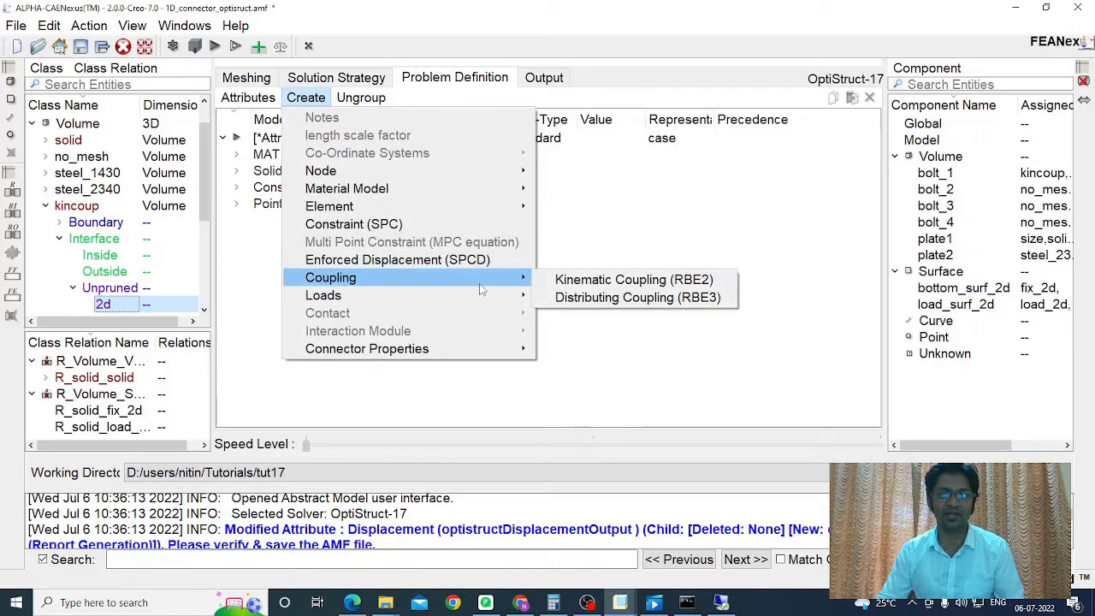
{"action": "left_click", "coordinate": [636, 286]}
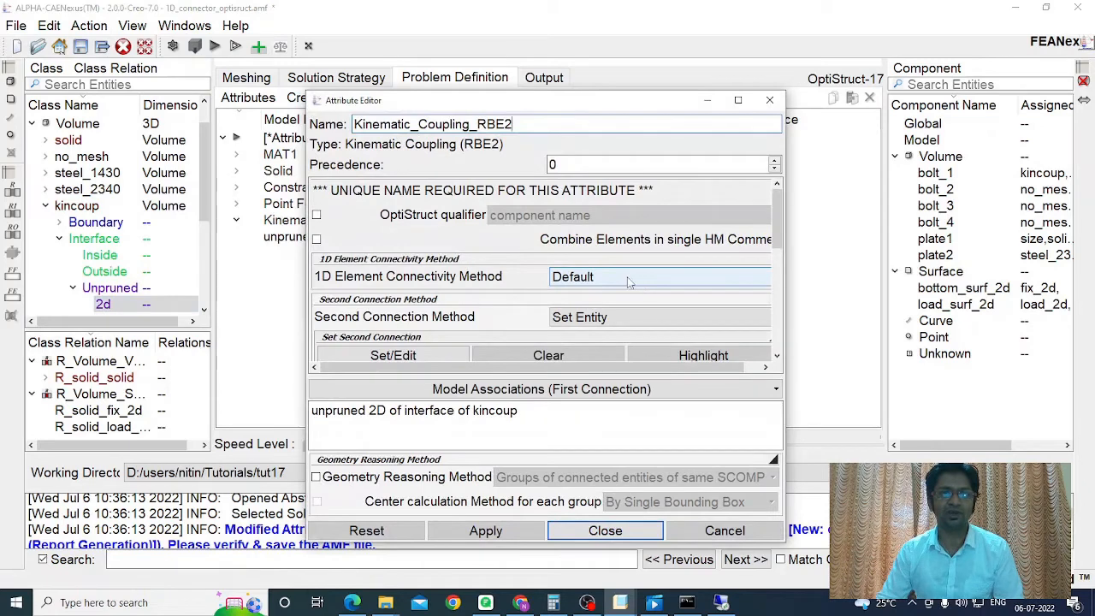
Step: Enable geometry reasoning by groups of connected entities of same SCOMP for the coupling and set its second connection method to First Connection
{"action": "left_click_drag", "start_coordinate": [487, 107], "coordinate": [484, 72]}
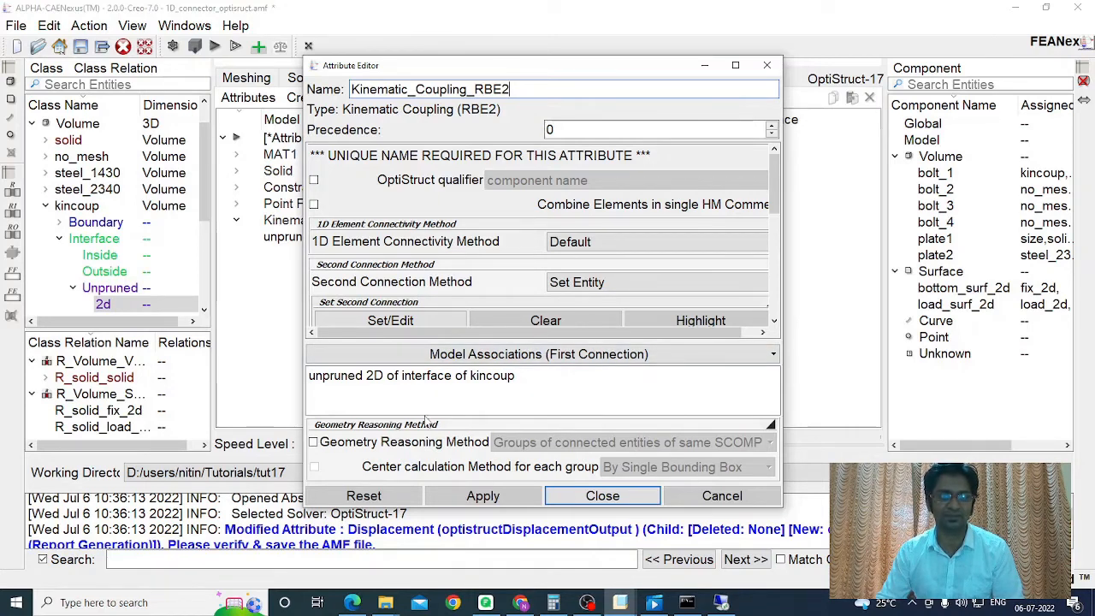
{"action": "left_click", "coordinate": [313, 442]}
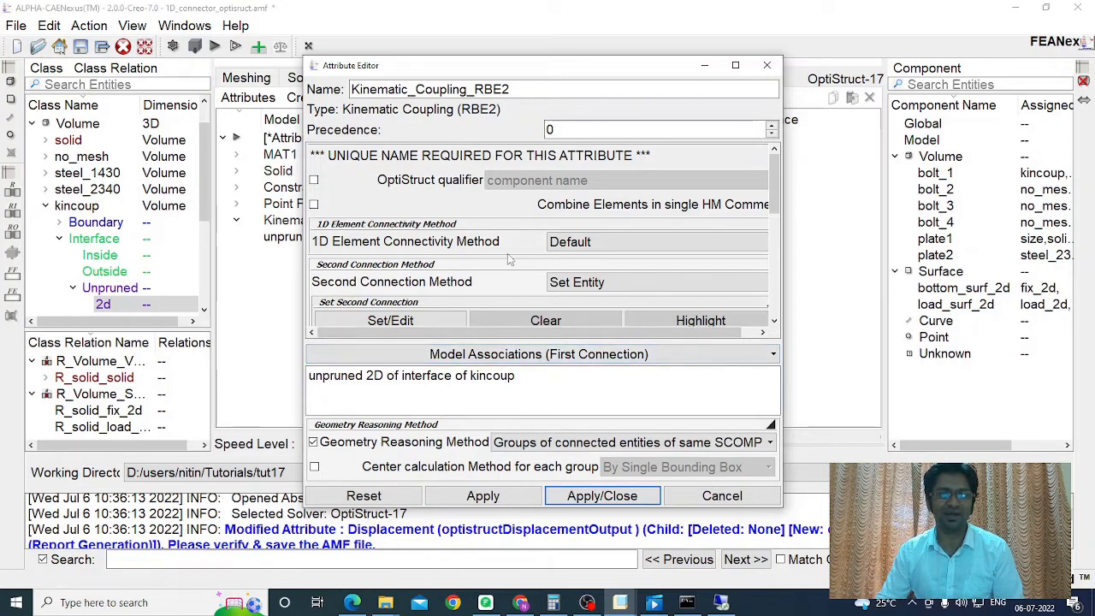
{"action": "scroll", "coordinate": [507, 253], "scroll_direction": "down", "scroll_amount": 1}
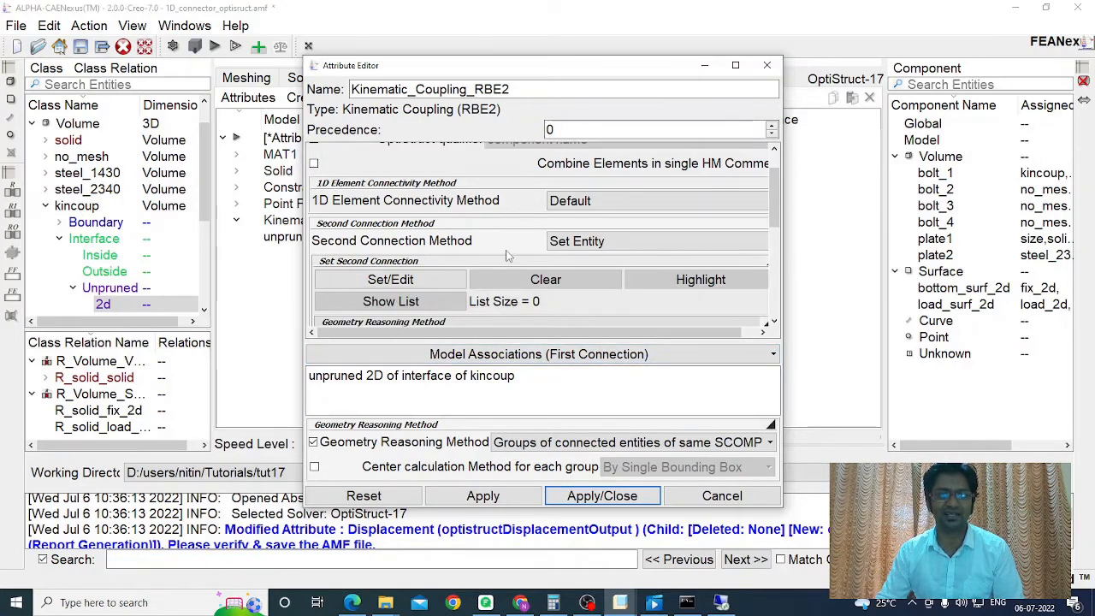
{"action": "left_click", "coordinate": [575, 244]}
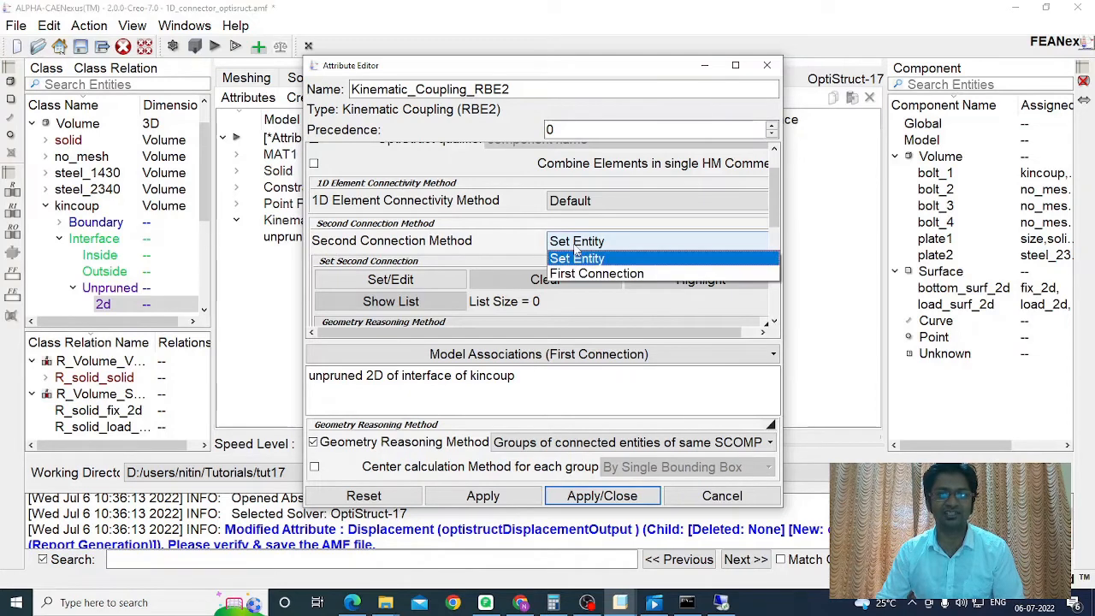
{"action": "left_click", "coordinate": [571, 274]}
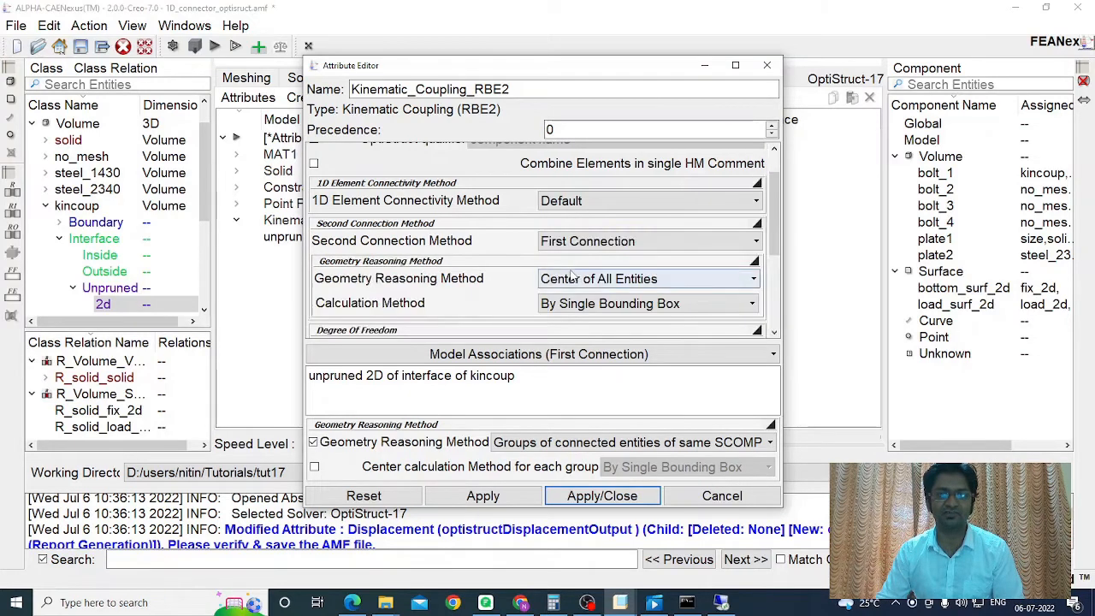
Step: Enable degrees of freedom 1 to 6 for the kinematic coupling, apply it, and widen the Model Entity column
{"action": "scroll", "coordinate": [508, 254], "scroll_direction": "down", "scroll_amount": 1}
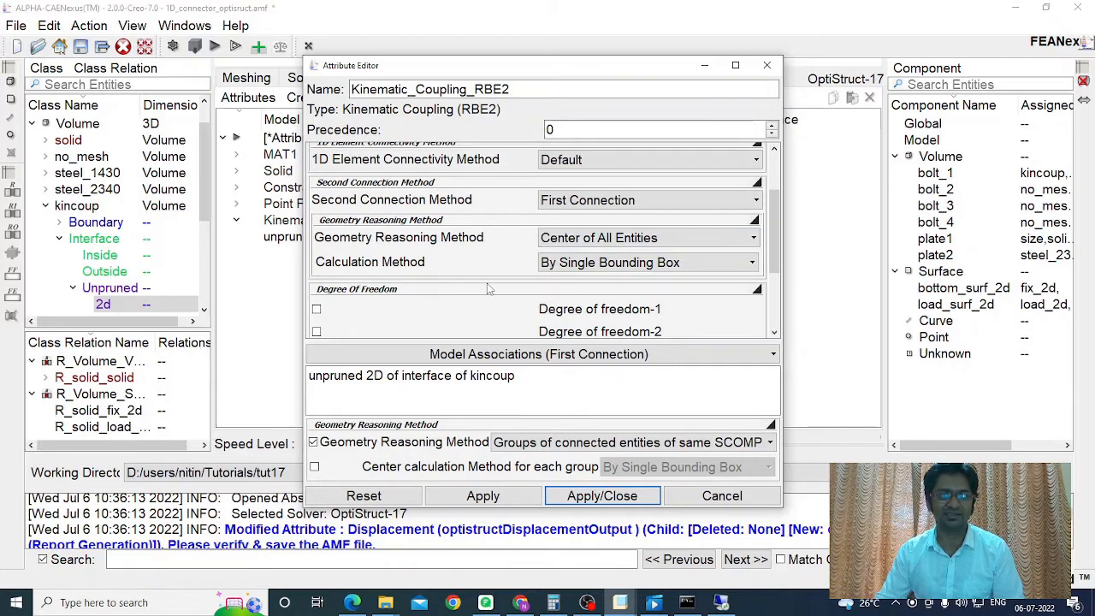
{"action": "scroll", "coordinate": [488, 290], "scroll_direction": "down", "scroll_amount": 2}
{"action": "left_click", "coordinate": [316, 226]}
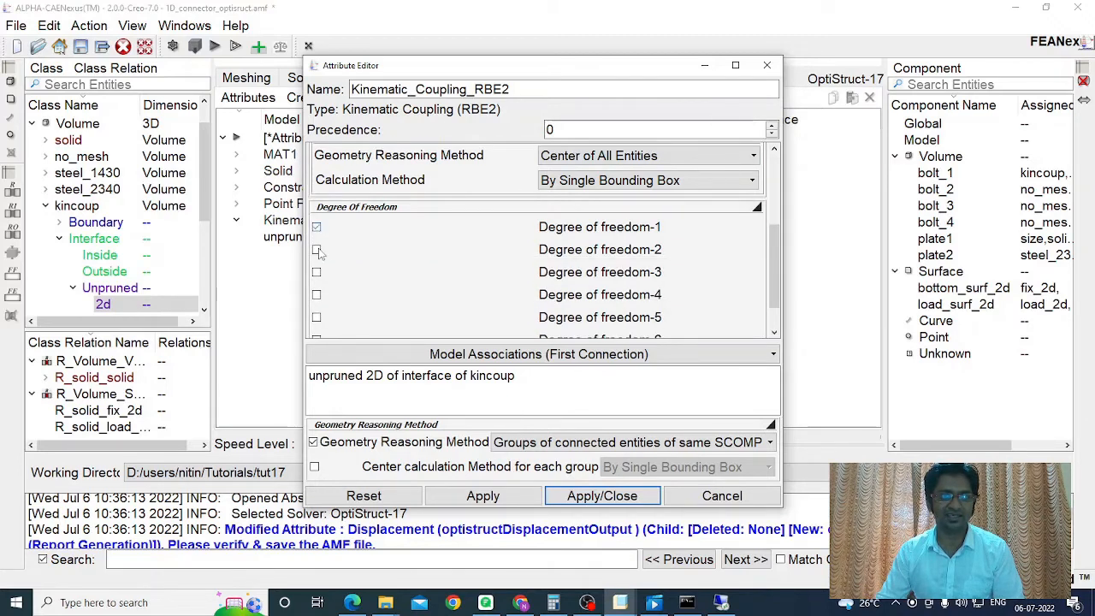
{"action": "left_click", "coordinate": [317, 249]}
{"action": "scroll", "coordinate": [320, 281], "scroll_direction": "down", "scroll_amount": 1}
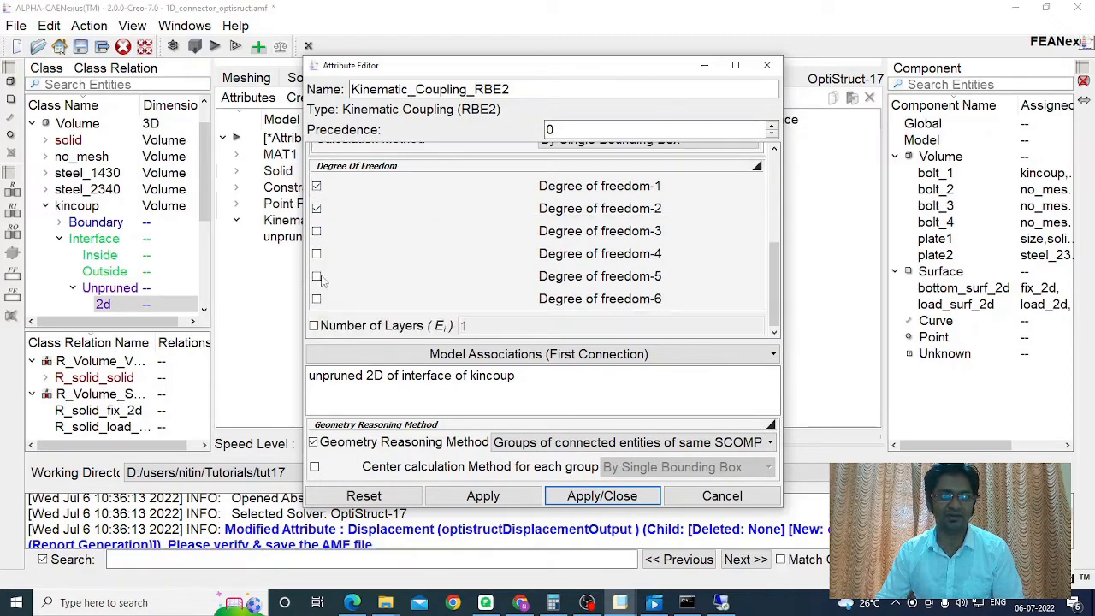
{"action": "left_click", "coordinate": [317, 231]}
{"action": "left_click", "coordinate": [317, 253]}
{"action": "left_click", "coordinate": [316, 277]}
{"action": "left_click", "coordinate": [317, 298]}
{"action": "scroll", "coordinate": [445, 292], "scroll_direction": "down", "scroll_amount": 1}
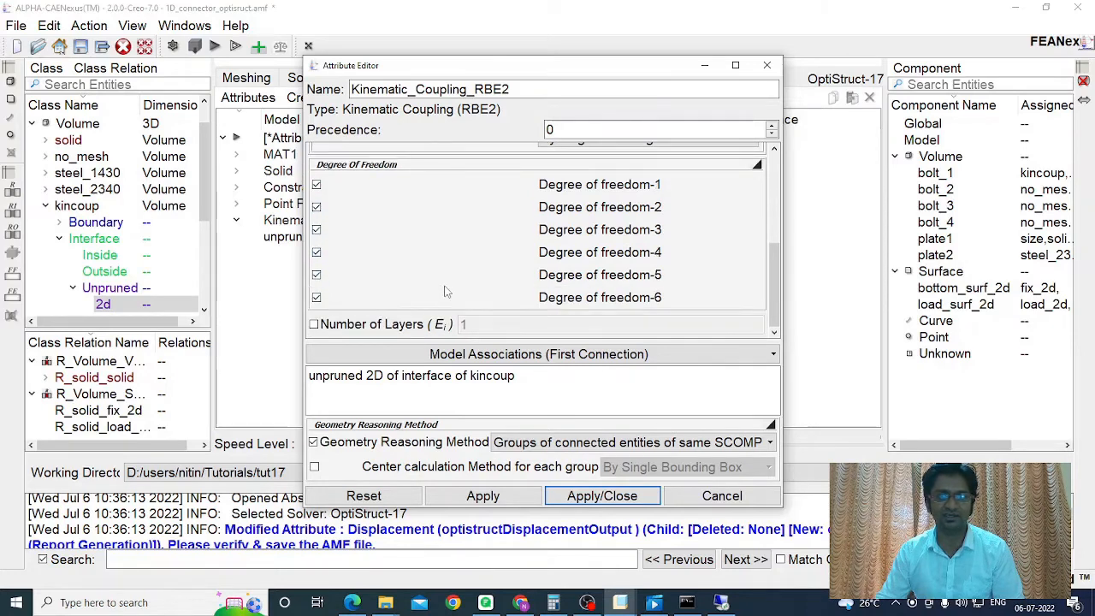
{"action": "scroll", "coordinate": [449, 284], "scroll_direction": "up", "scroll_amount": 4}
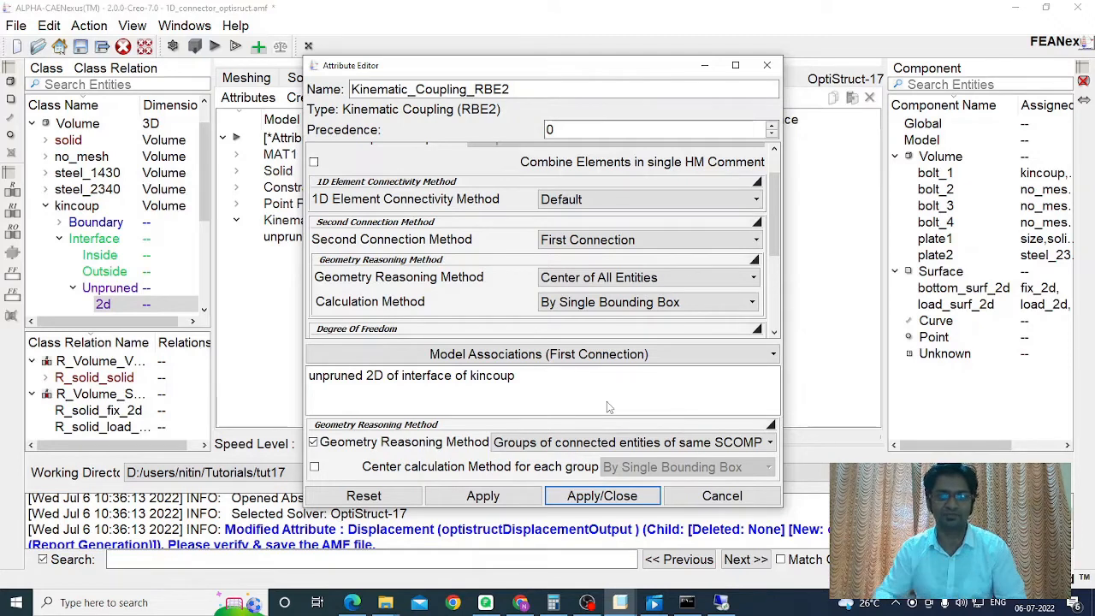
{"action": "left_click", "coordinate": [579, 500]}
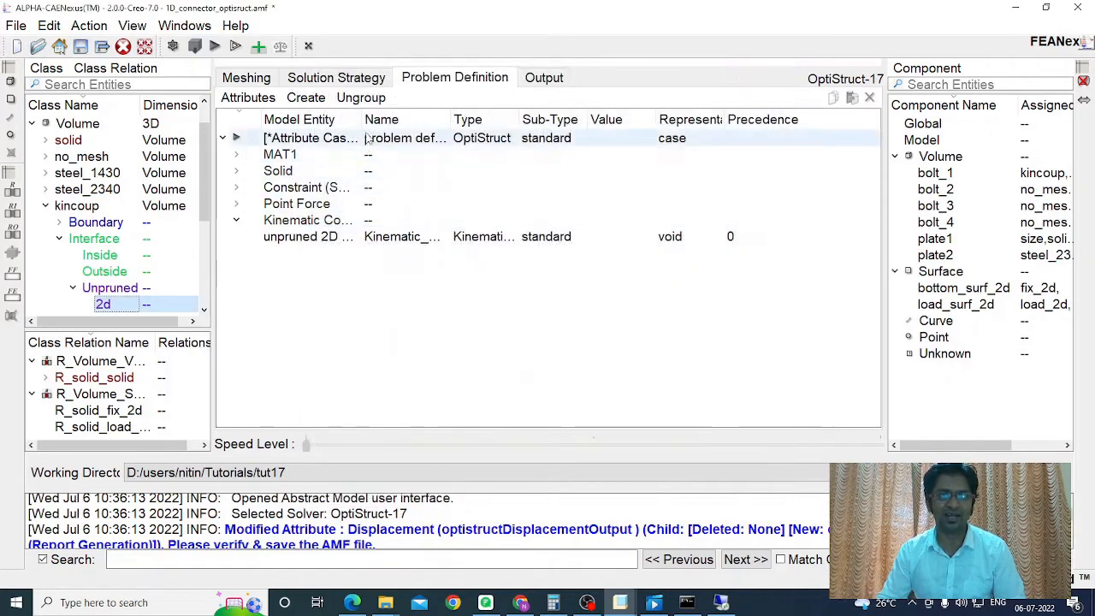
{"action": "left_click_drag", "start_coordinate": [359, 120], "coordinate": [496, 120]}
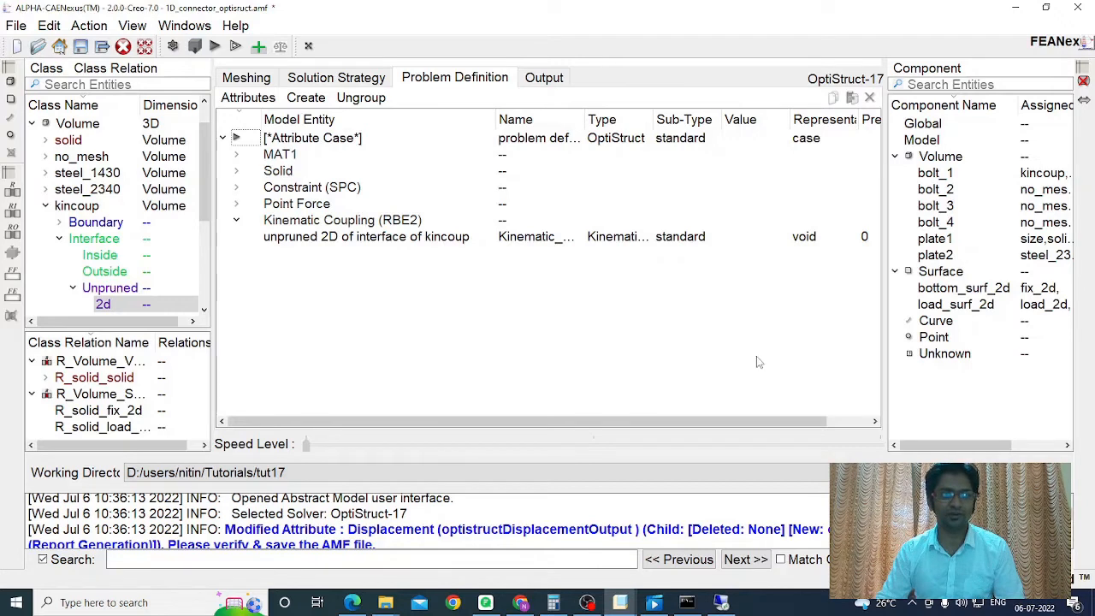
Step: Create a Connector (JOINTG) element on the unpruned 2d interface of kincoup
{"action": "left_click", "coordinate": [103, 305]}
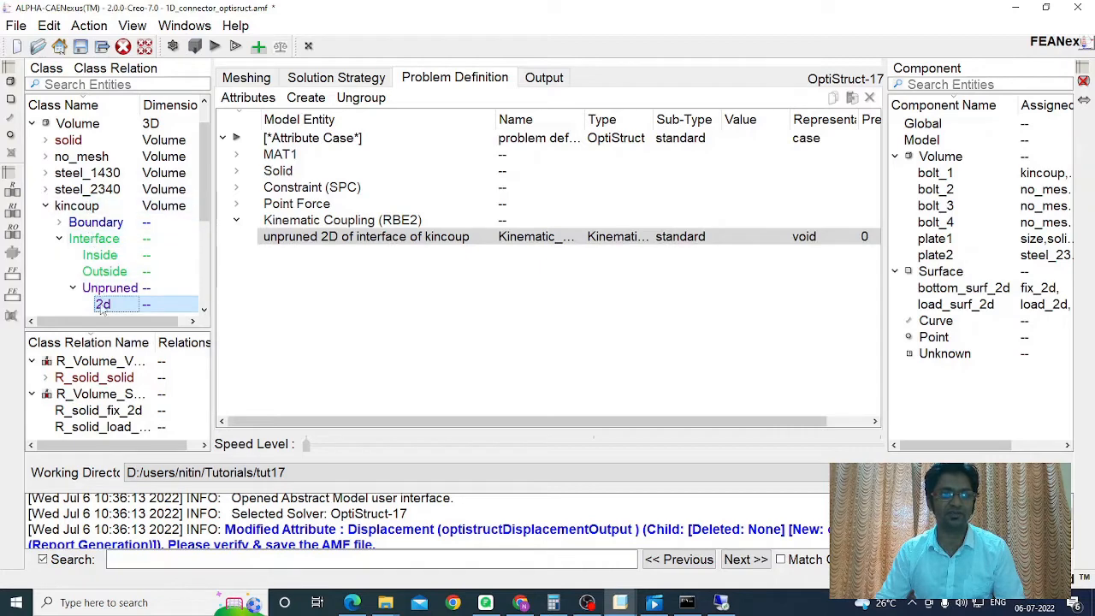
{"action": "left_click", "coordinate": [310, 99]}
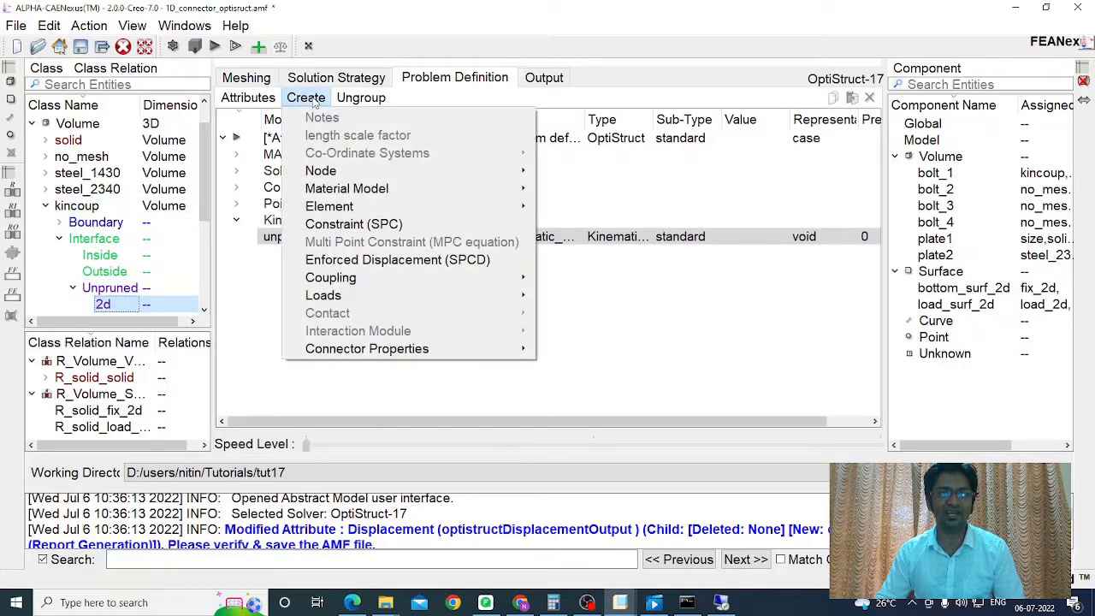
{"action": "mouse_move", "coordinate": [347, 206]}
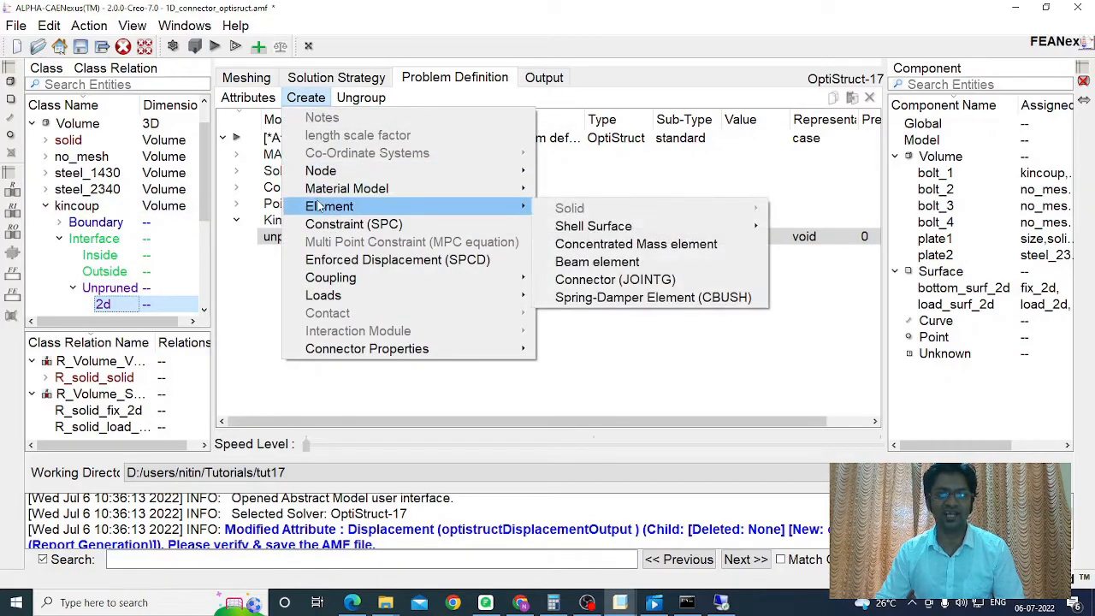
{"action": "left_click", "coordinate": [587, 281]}
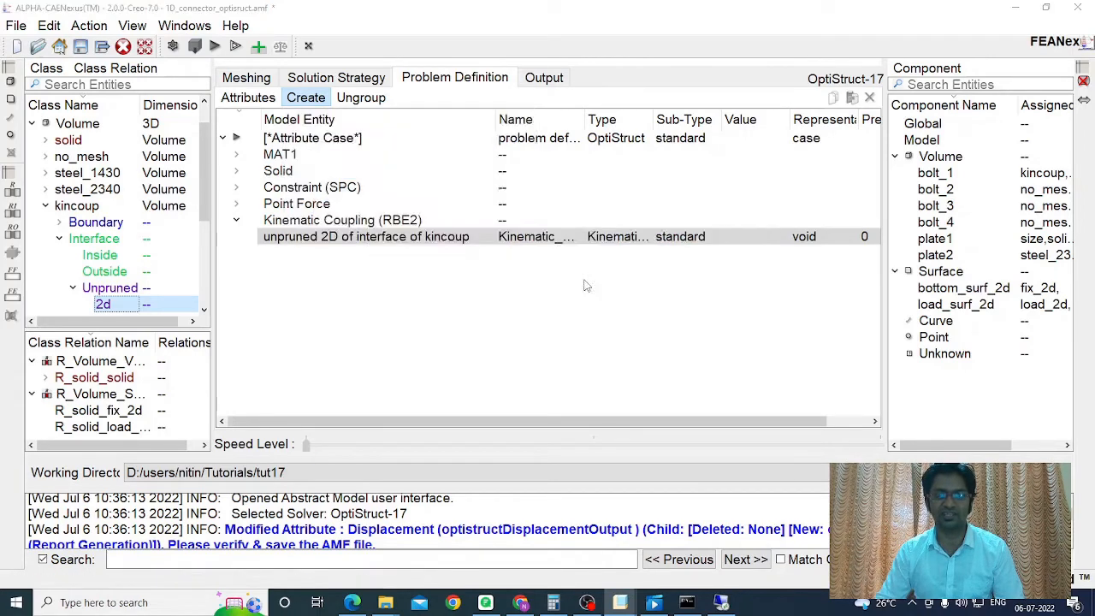
{"action": "left_click_drag", "start_coordinate": [491, 102], "coordinate": [493, 67]}
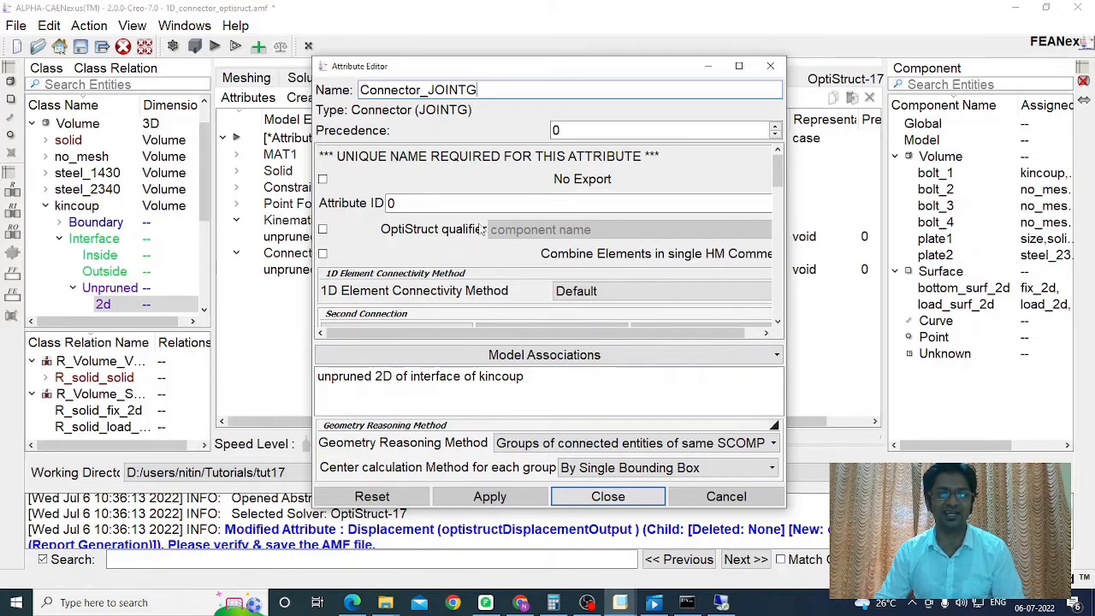
Step: Set the connector's second connection to the unpruned 2d interface of kincoup
{"action": "scroll", "coordinate": [481, 228], "scroll_direction": "down", "scroll_amount": 1}
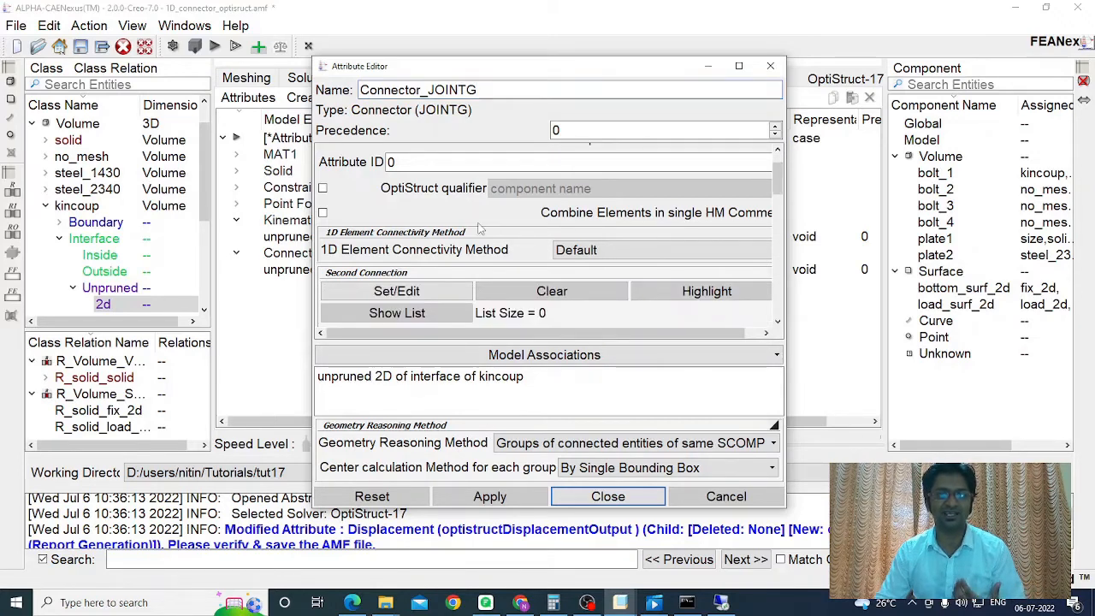
{"action": "scroll", "coordinate": [481, 228], "scroll_direction": "down", "scroll_amount": 1}
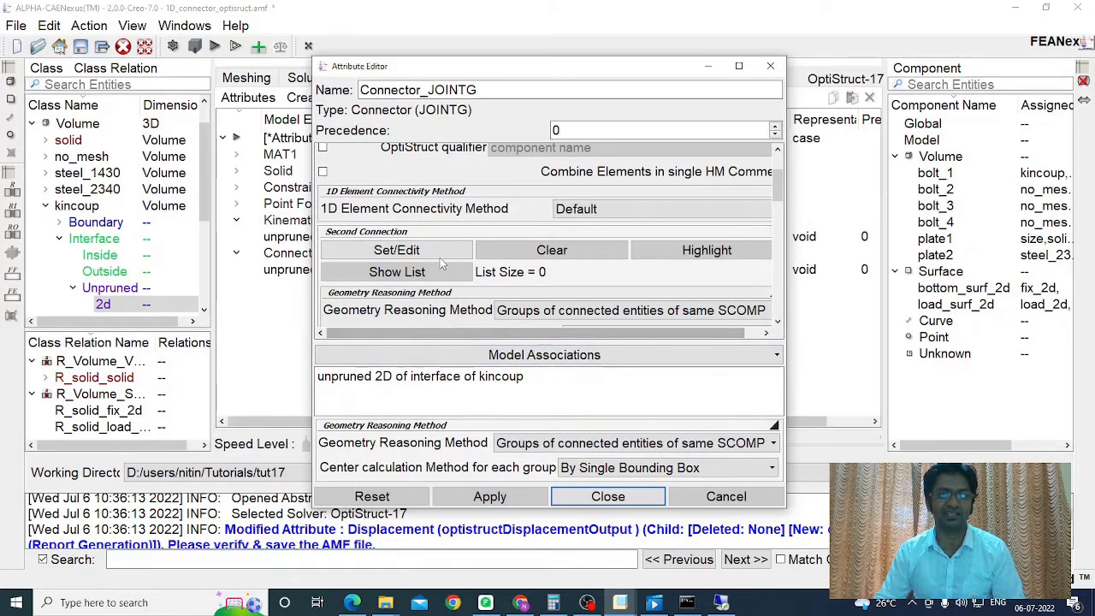
{"action": "left_click", "coordinate": [393, 250]}
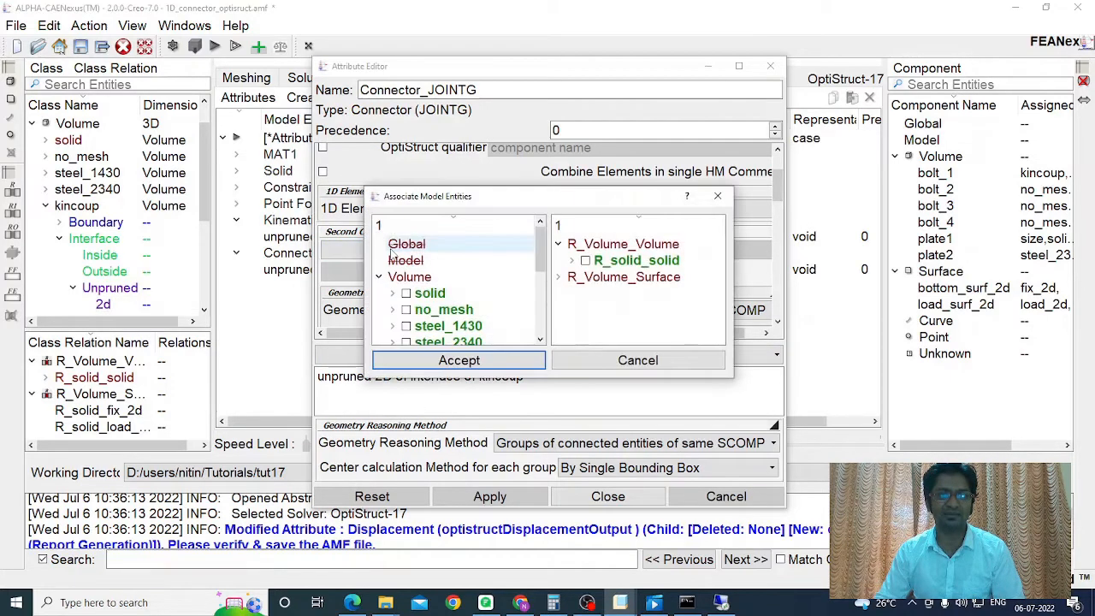
{"action": "scroll", "coordinate": [408, 301], "scroll_direction": "down", "scroll_amount": 1}
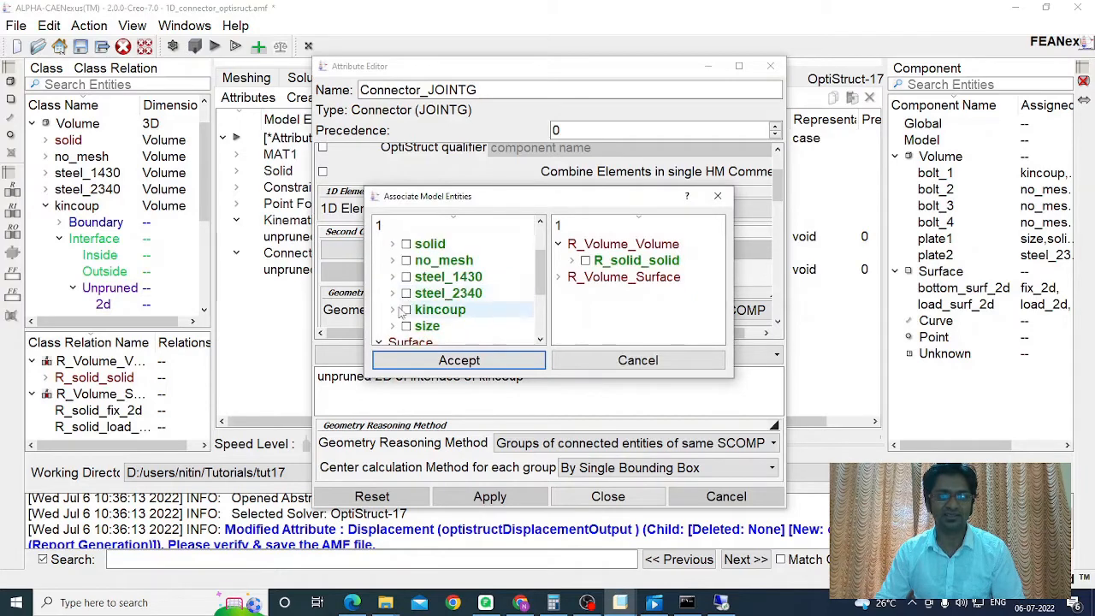
{"action": "left_click", "coordinate": [392, 309]}
{"action": "scroll", "coordinate": [396, 317], "scroll_direction": "down", "scroll_amount": 1}
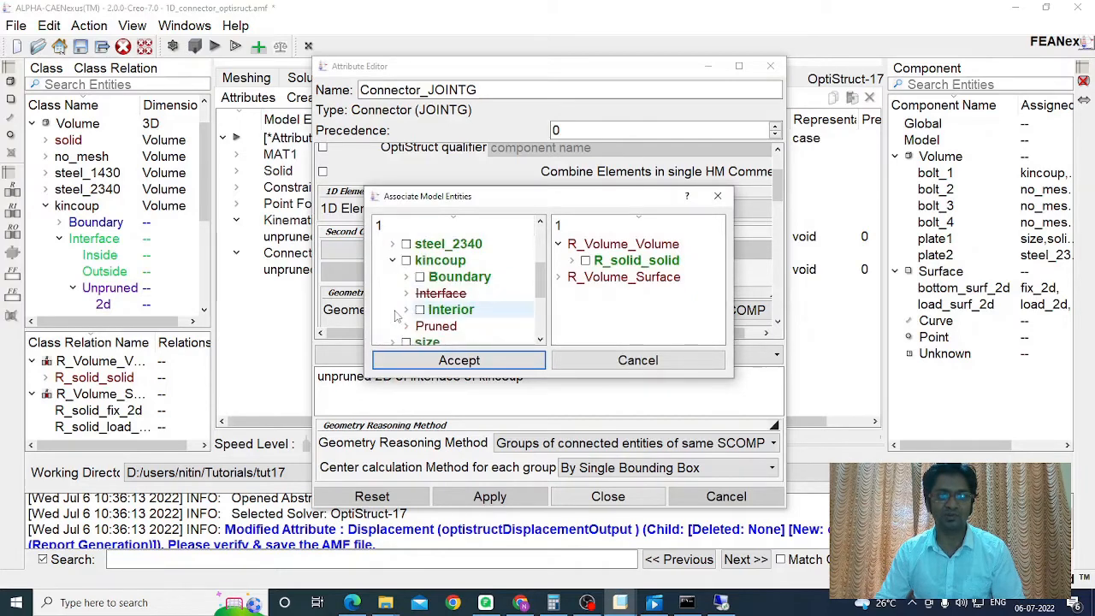
{"action": "left_click", "coordinate": [407, 293]}
{"action": "scroll", "coordinate": [416, 305], "scroll_direction": "down", "scroll_amount": 1}
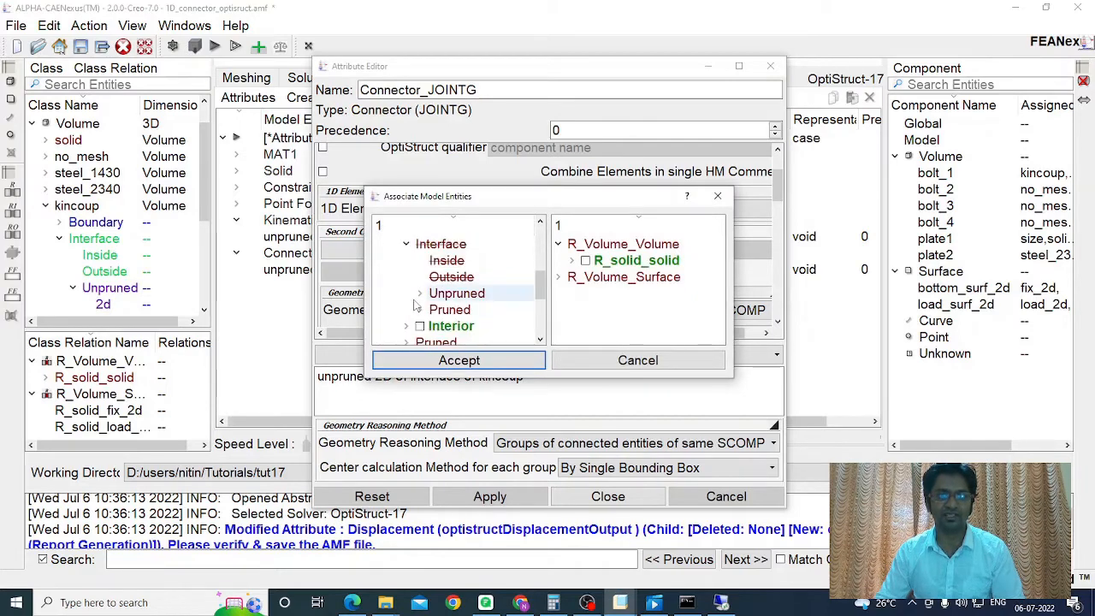
{"action": "left_click", "coordinate": [420, 293]}
{"action": "left_click", "coordinate": [447, 310]}
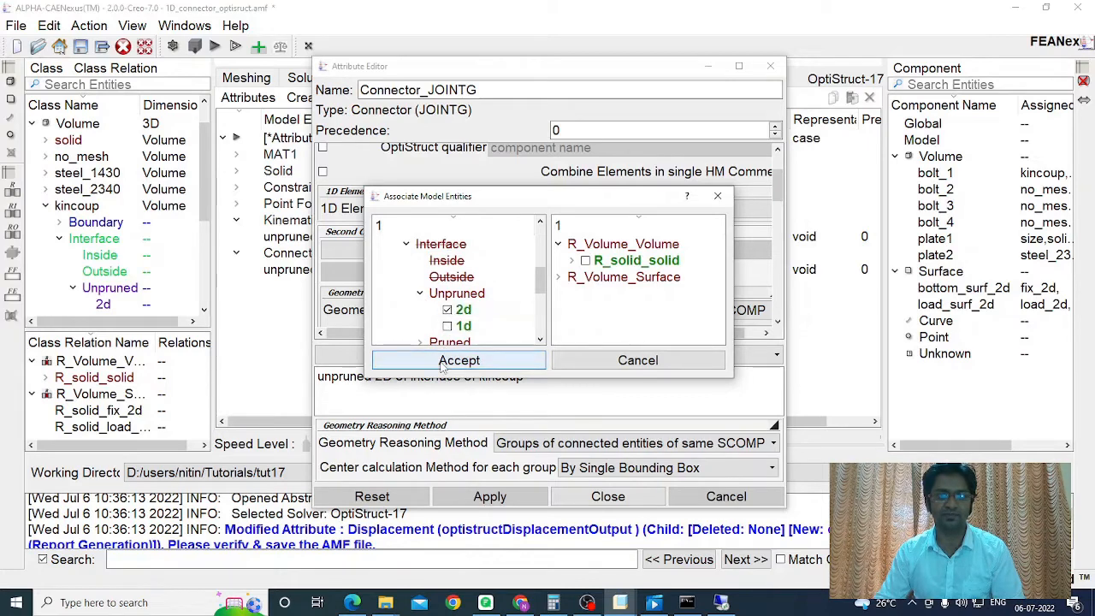
{"action": "left_click", "coordinate": [443, 363]}
Step: Set the JOINTG connector's joint type to Rigid Beam Joint
{"action": "scroll", "coordinate": [453, 278], "scroll_direction": "down", "scroll_amount": 1}
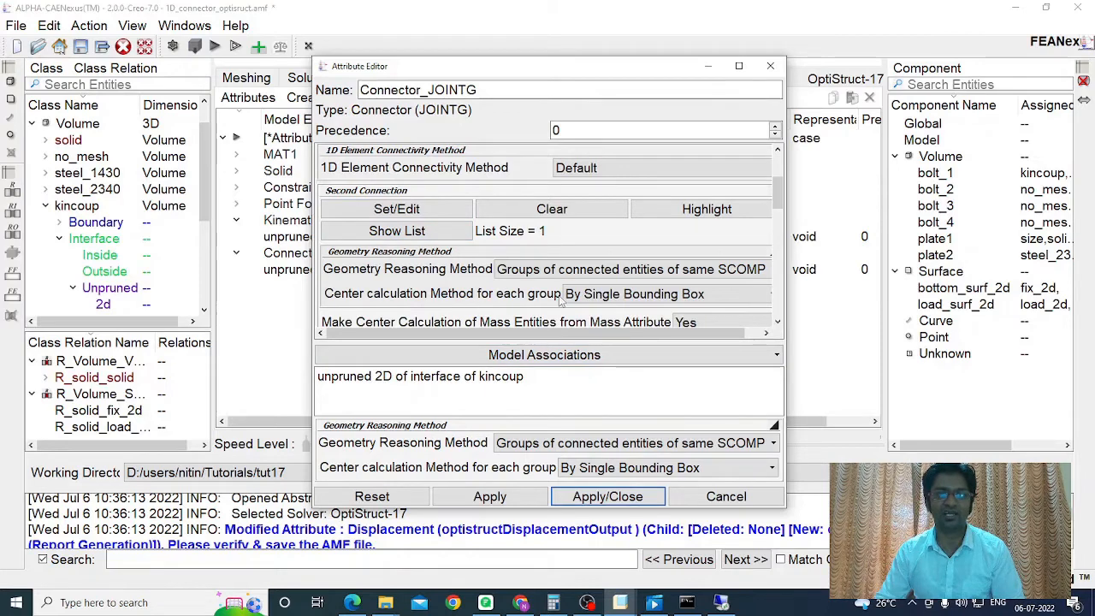
{"action": "scroll", "coordinate": [563, 283], "scroll_direction": "down", "scroll_amount": 1}
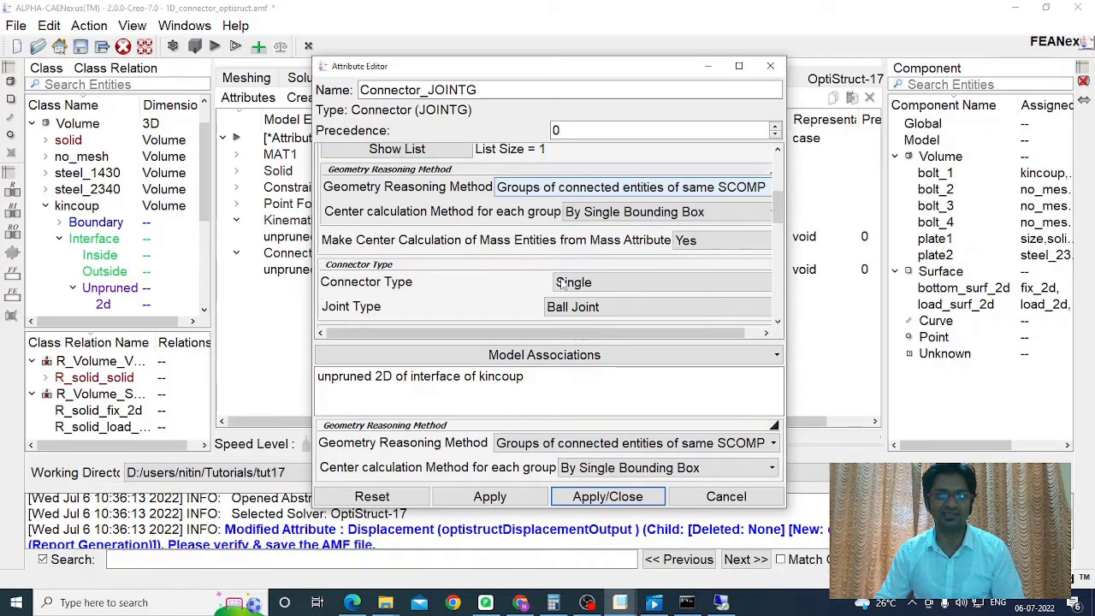
{"action": "scroll", "coordinate": [562, 283], "scroll_direction": "down", "scroll_amount": 1}
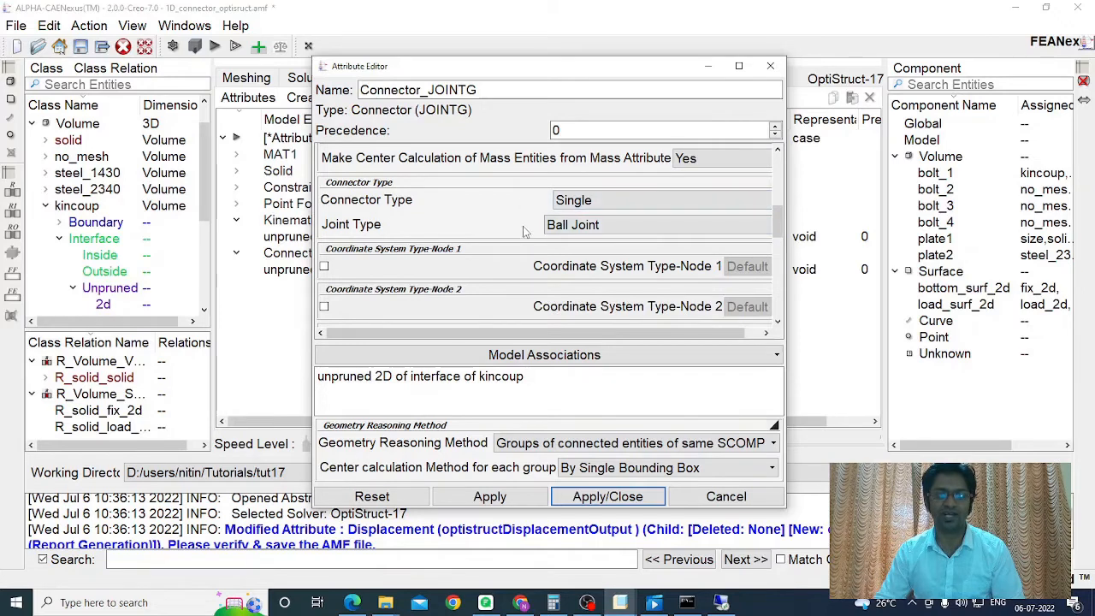
{"action": "left_click", "coordinate": [585, 226]}
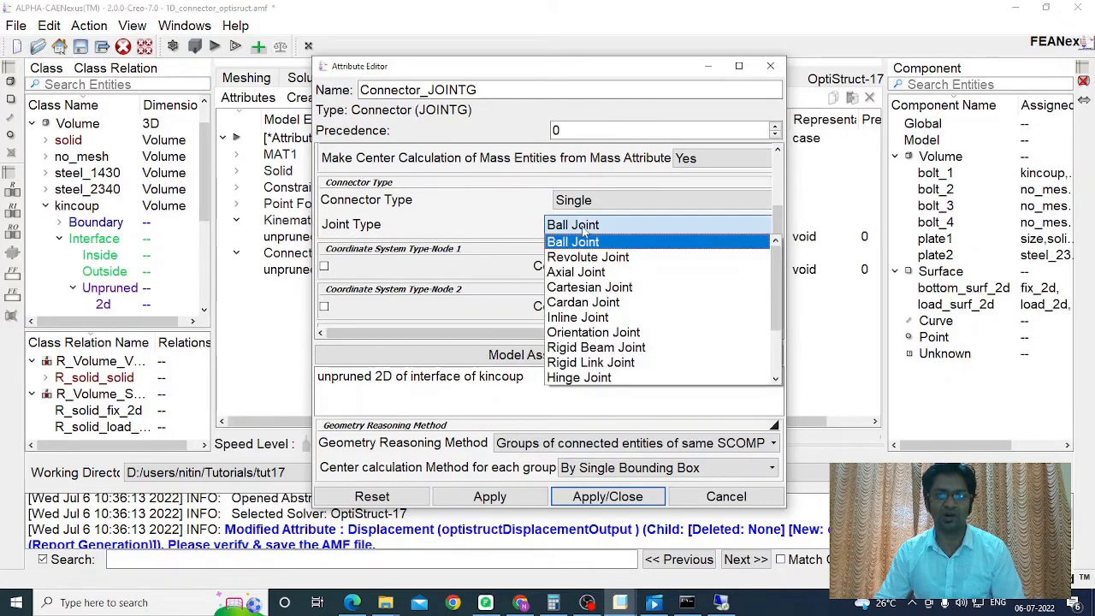
{"action": "left_click", "coordinate": [597, 347]}
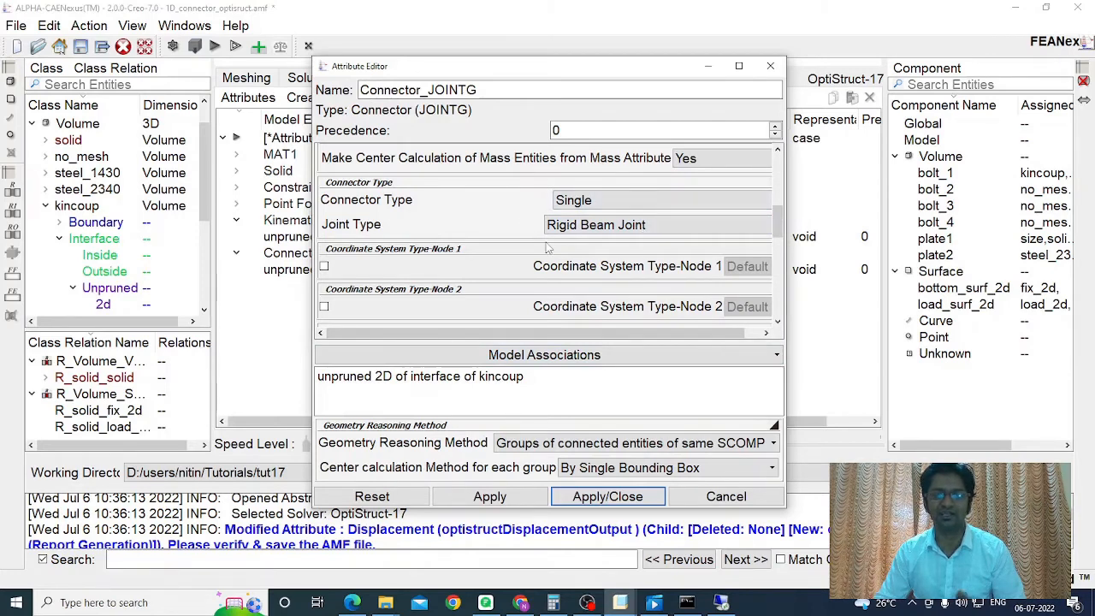
Step: Review the connector's joint motion, joint load and second connection settings, and apply the attribute
{"action": "scroll", "coordinate": [548, 249], "scroll_direction": "down", "scroll_amount": 1}
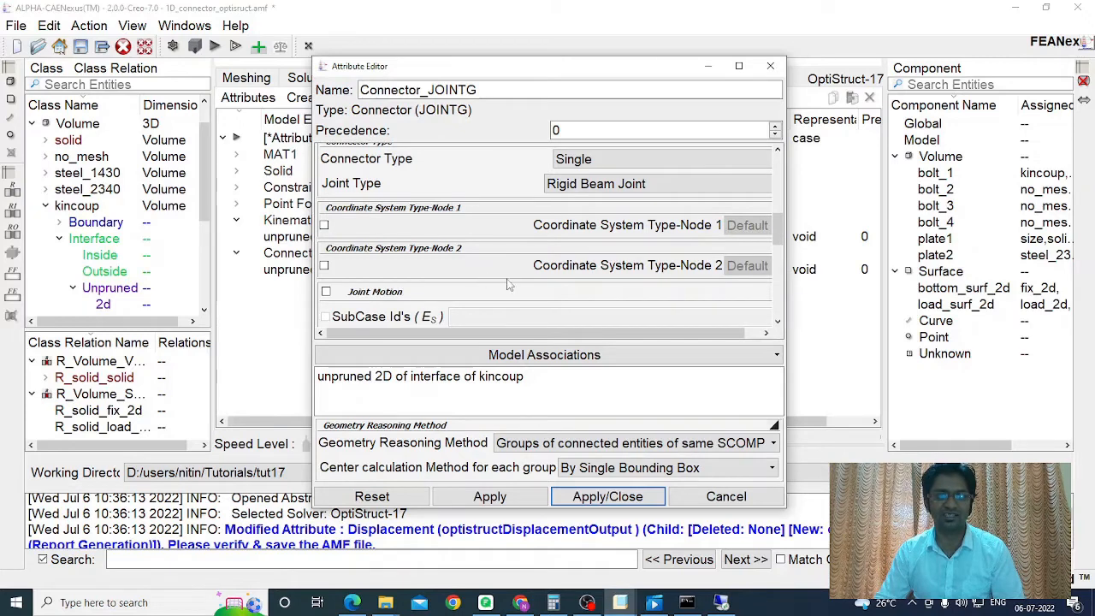
{"action": "scroll", "coordinate": [508, 285], "scroll_direction": "down", "scroll_amount": 5}
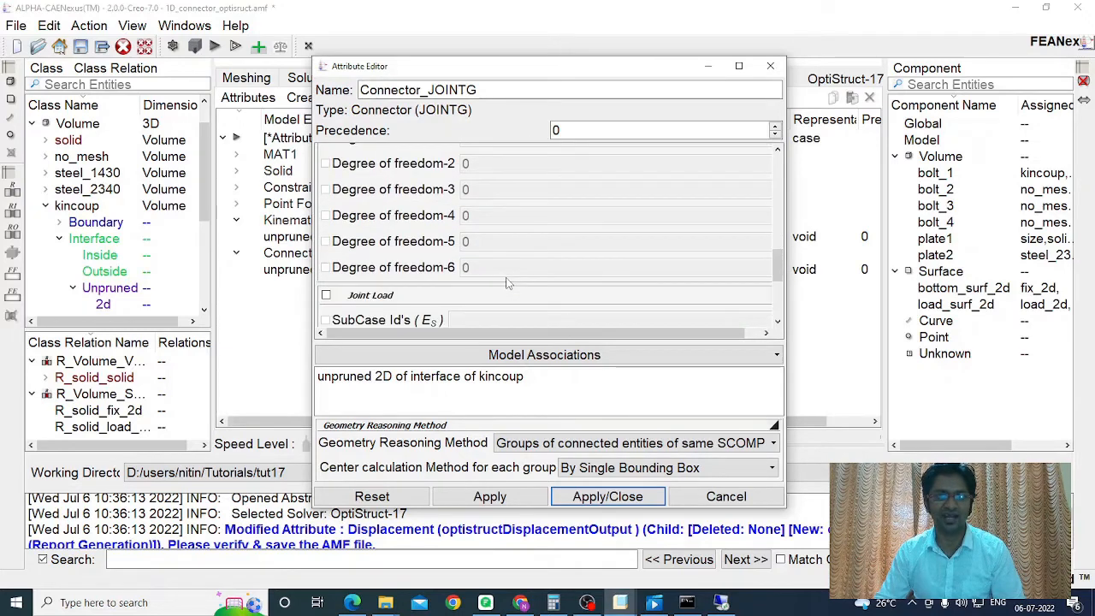
{"action": "scroll", "coordinate": [507, 283], "scroll_direction": "down", "scroll_amount": 3}
{"action": "scroll", "coordinate": [508, 284], "scroll_direction": "down", "scroll_amount": 2}
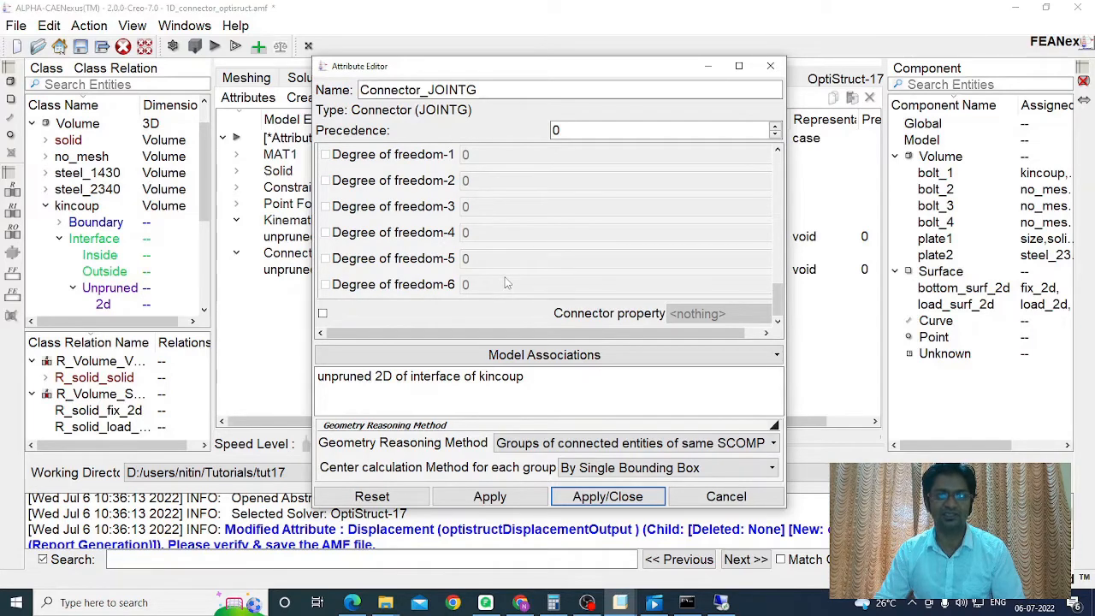
{"action": "scroll", "coordinate": [507, 283], "scroll_direction": "up", "scroll_amount": 6}
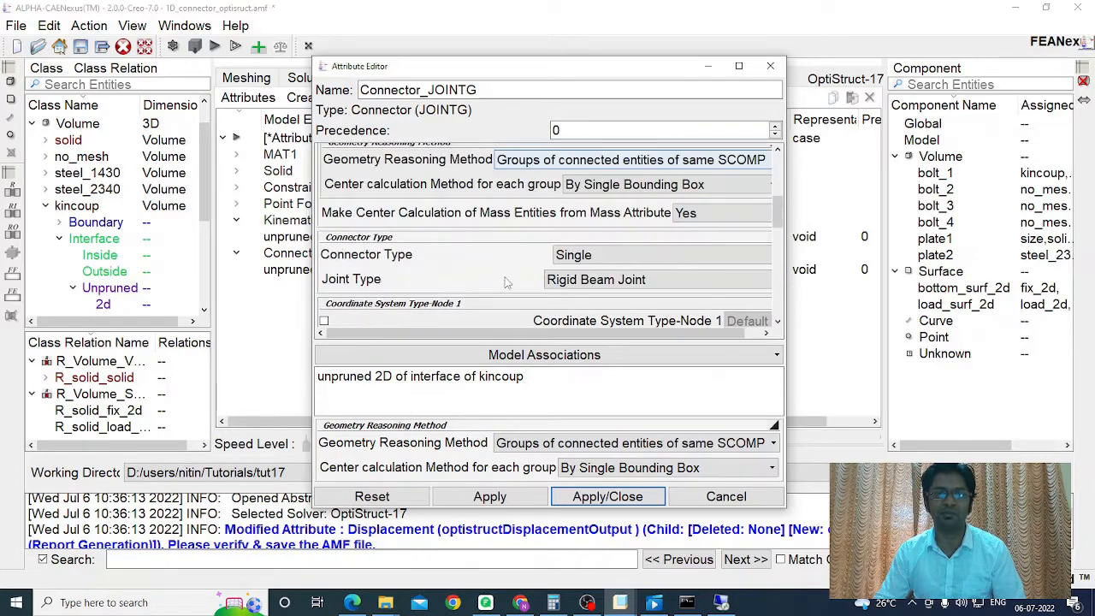
{"action": "scroll", "coordinate": [507, 284], "scroll_direction": "up", "scroll_amount": 5}
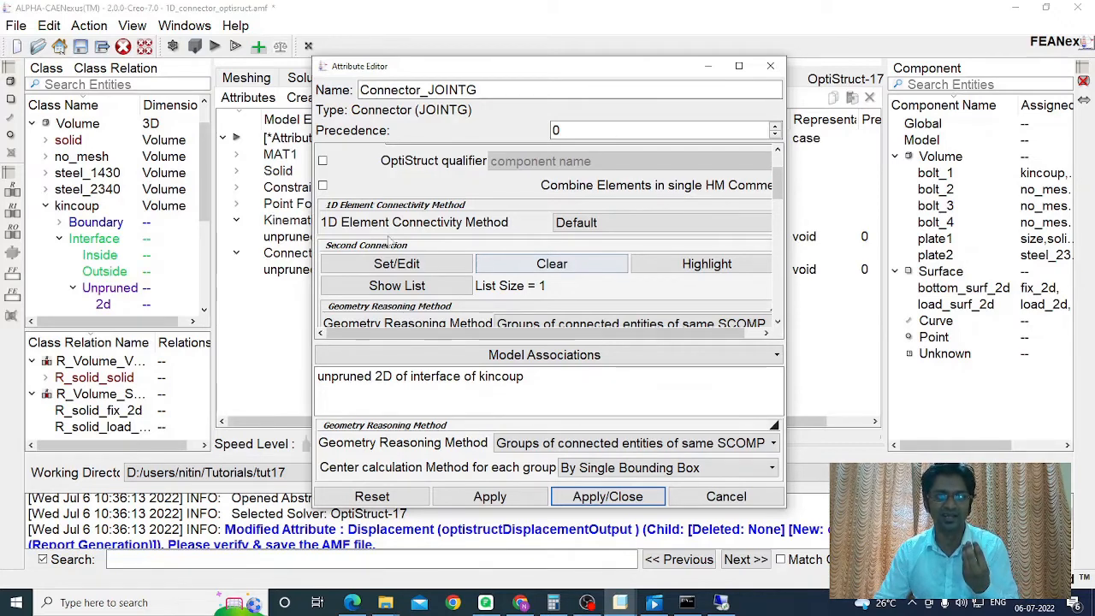
{"action": "scroll", "coordinate": [440, 272], "scroll_direction": "down", "scroll_amount": 1}
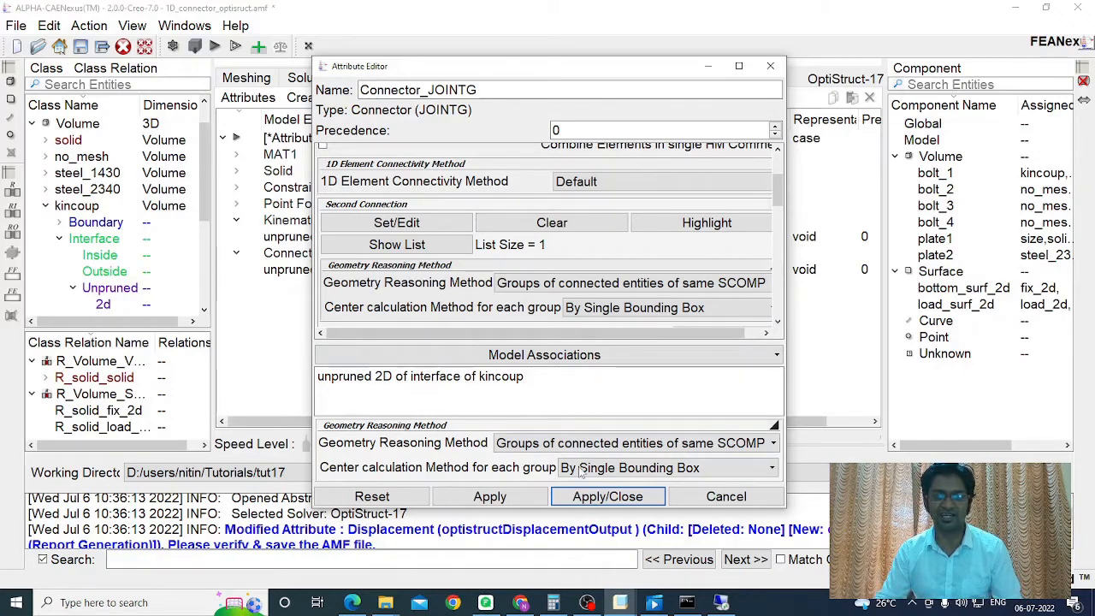
{"action": "left_click", "coordinate": [599, 497]}
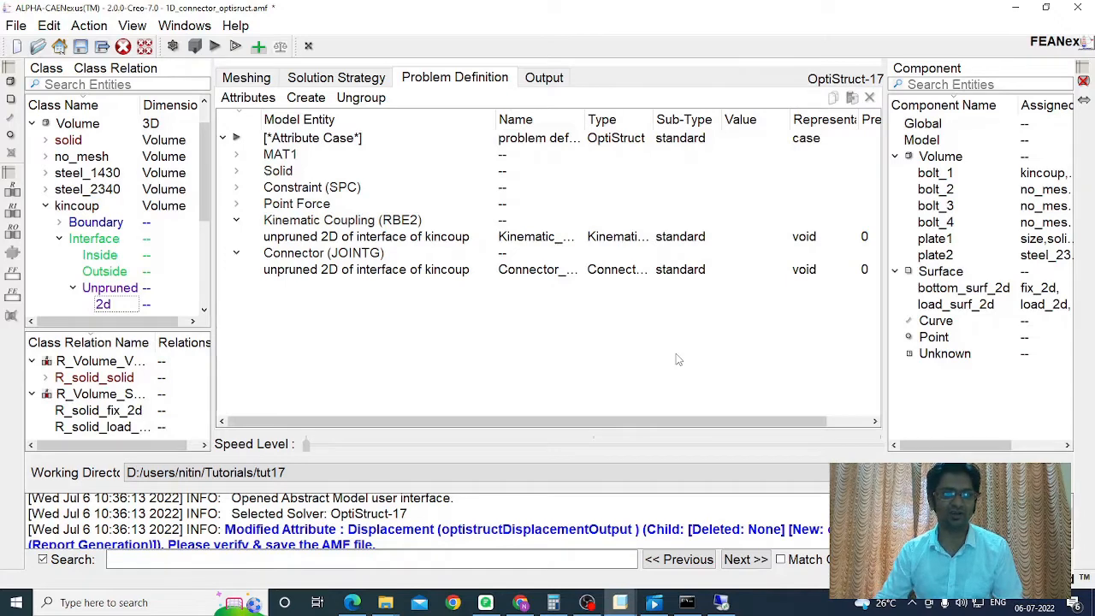
Step: Generate the simulation model from the Creo assembly two_solid_plate_bolt.asm.26 and maximize its window
{"action": "left_click", "coordinate": [215, 47]}
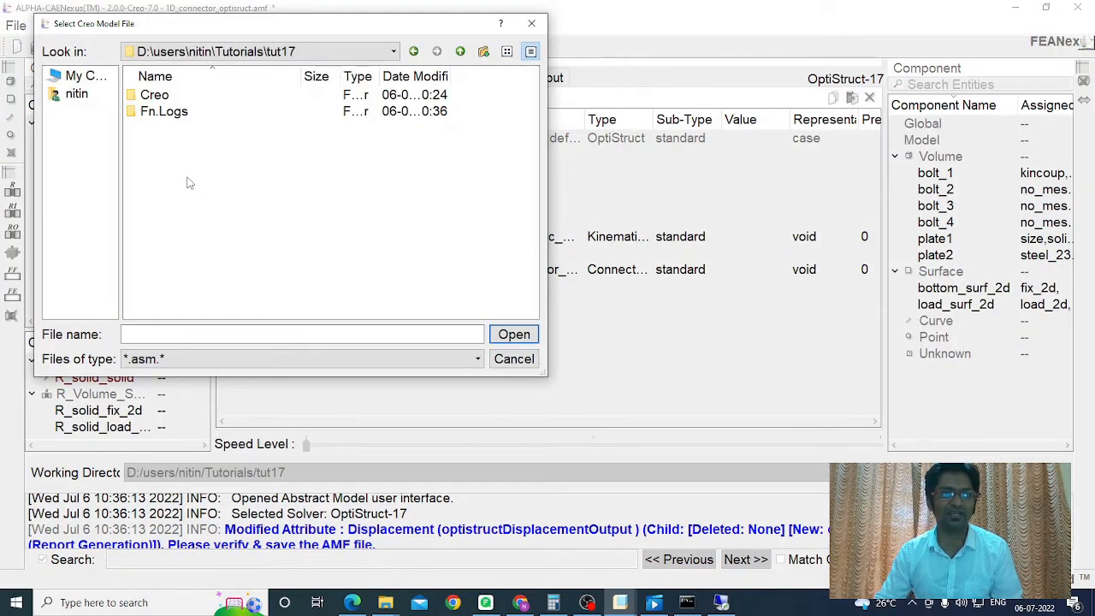
{"action": "left_click", "coordinate": [162, 96]}
{"action": "double_click", "coordinate": [165, 97]}
{"action": "left_click", "coordinate": [202, 98]}
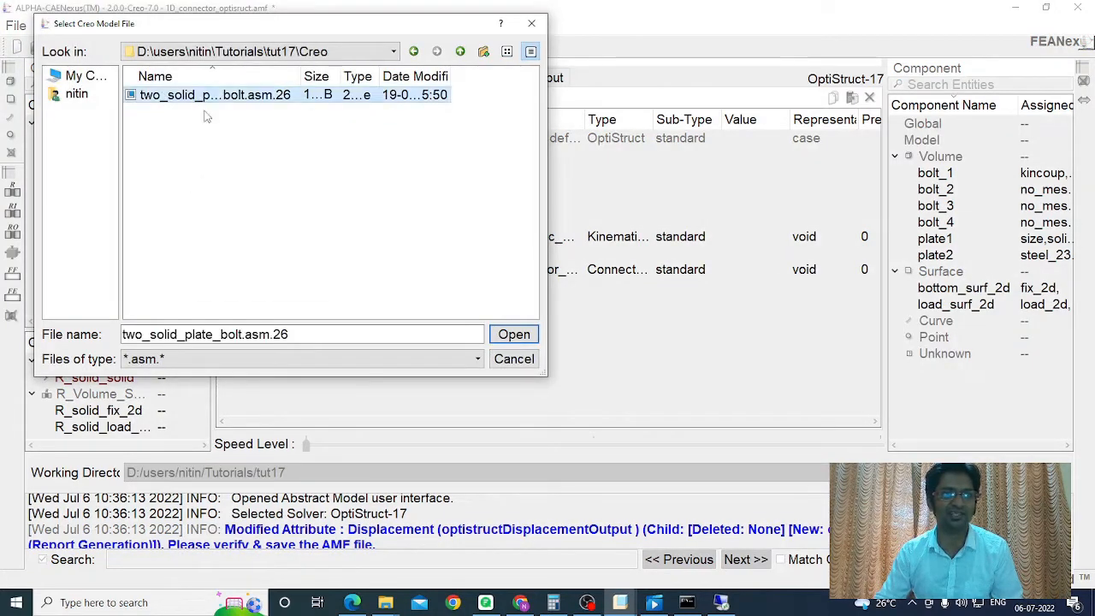
{"action": "left_click", "coordinate": [503, 337]}
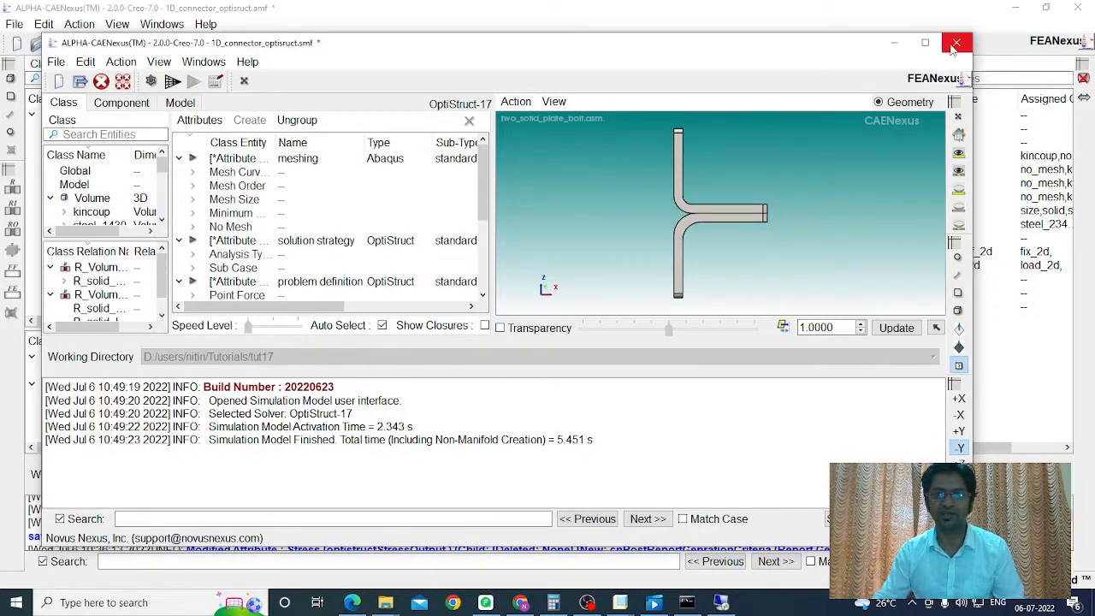
{"action": "left_click", "coordinate": [925, 42]}
Step: Open the Kinematic Coupling (RBE2) attribute and highlight its associated unpruned 2D interface of kincoup in the model
{"action": "middle_click_drag", "start_coordinate": [863, 190], "coordinate": [864, 288]}
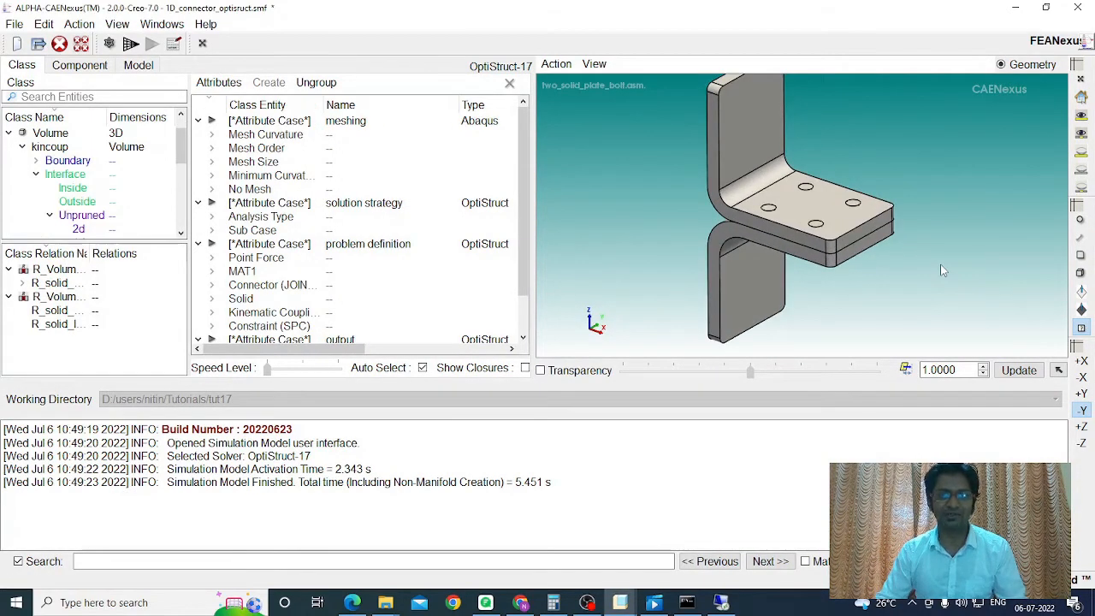
{"action": "left_click", "coordinate": [212, 312]}
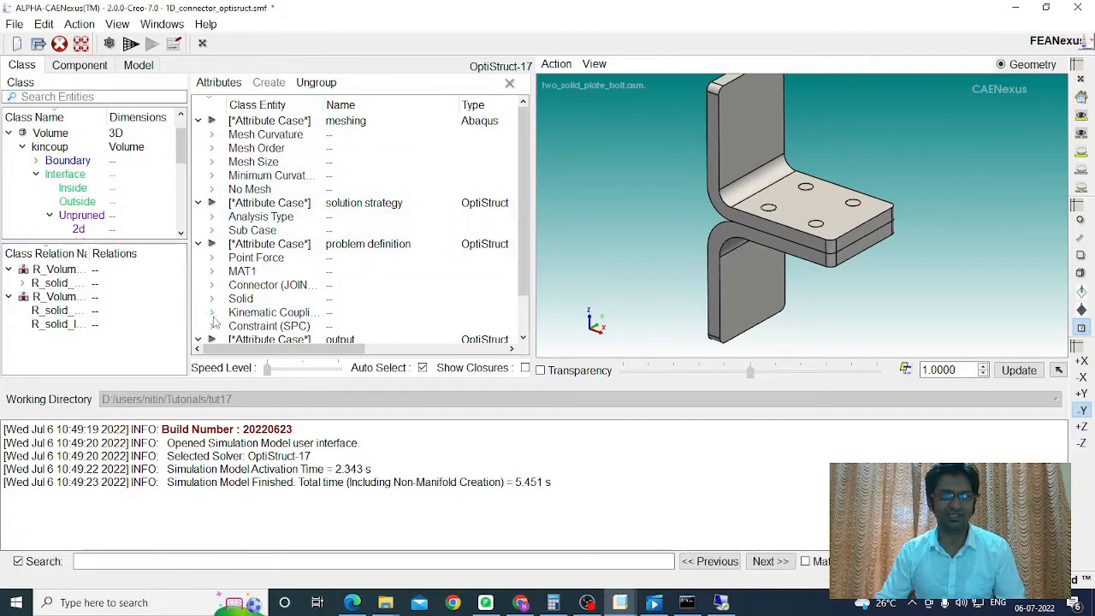
{"action": "left_click", "coordinate": [263, 327]}
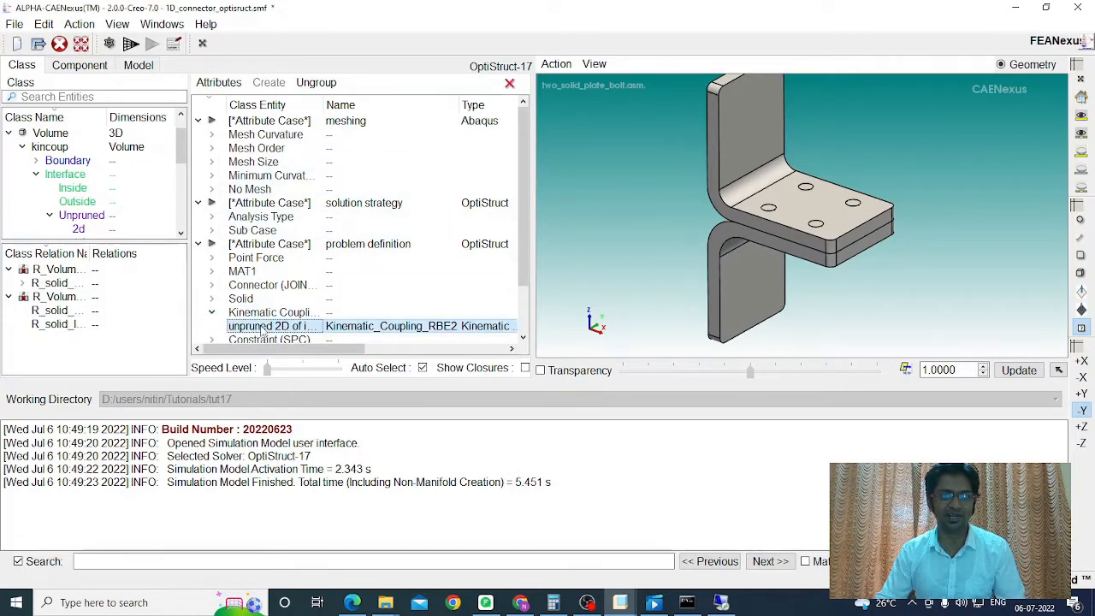
{"action": "double_click", "coordinate": [263, 328]}
{"action": "left_click_drag", "start_coordinate": [477, 104], "coordinate": [241, 56]}
{"action": "left_click", "coordinate": [202, 367]}
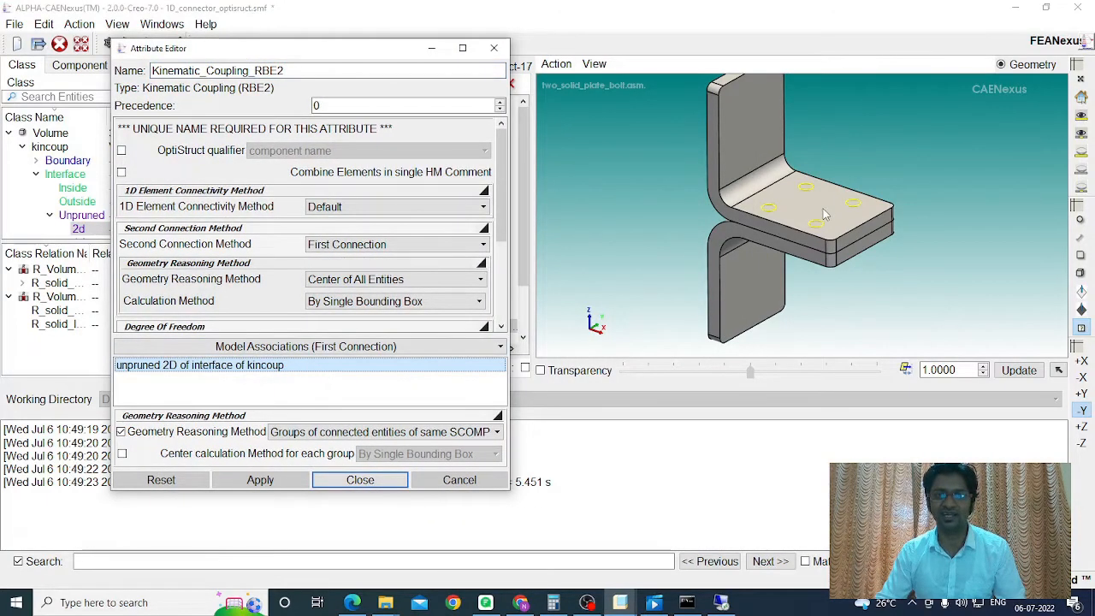
Step: Make the model transparent to examine the coupling's highlighted bolt interface surfaces, and close the attribute
{"action": "scroll", "coordinate": [819, 216], "scroll_direction": "up", "scroll_amount": 1}
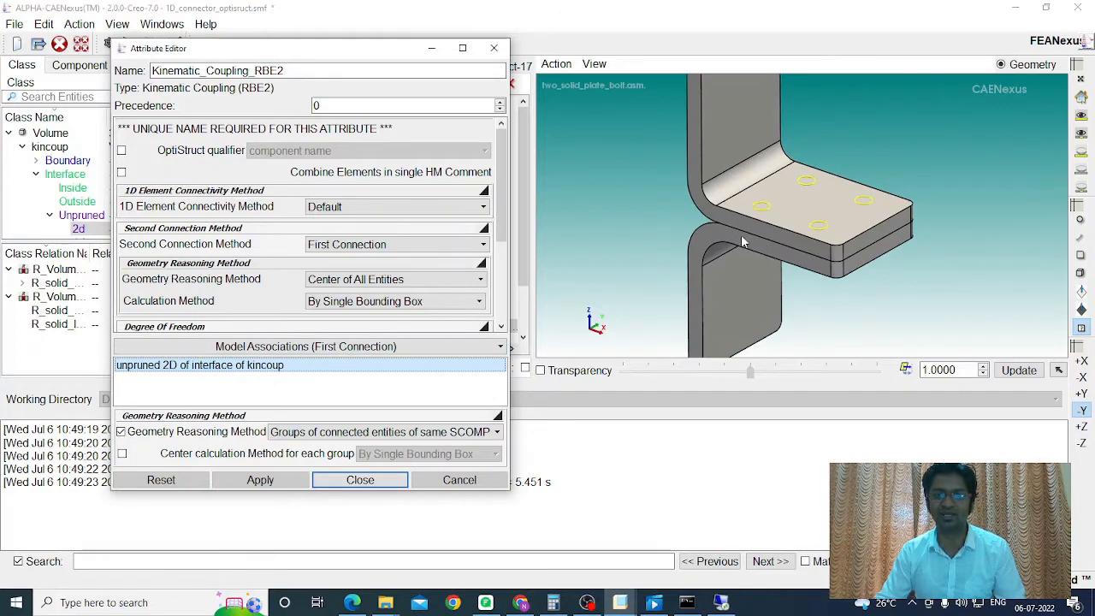
{"action": "left_click", "coordinate": [540, 370]}
{"action": "scroll", "coordinate": [785, 271], "scroll_direction": "up", "scroll_amount": 3}
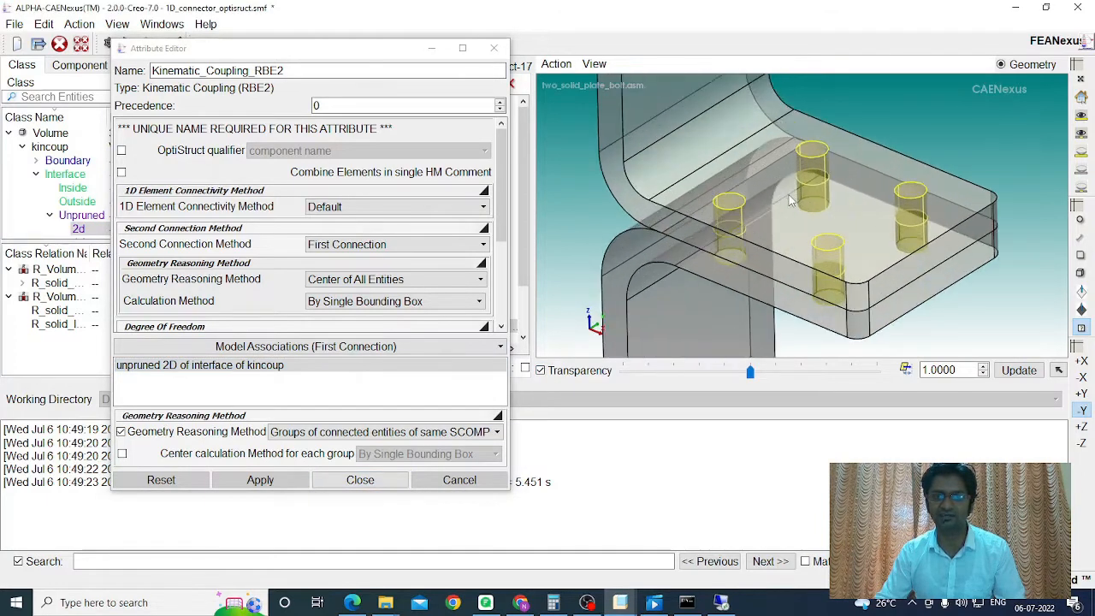
{"action": "middle_click_drag", "start_coordinate": [727, 239], "coordinate": [743, 241]}
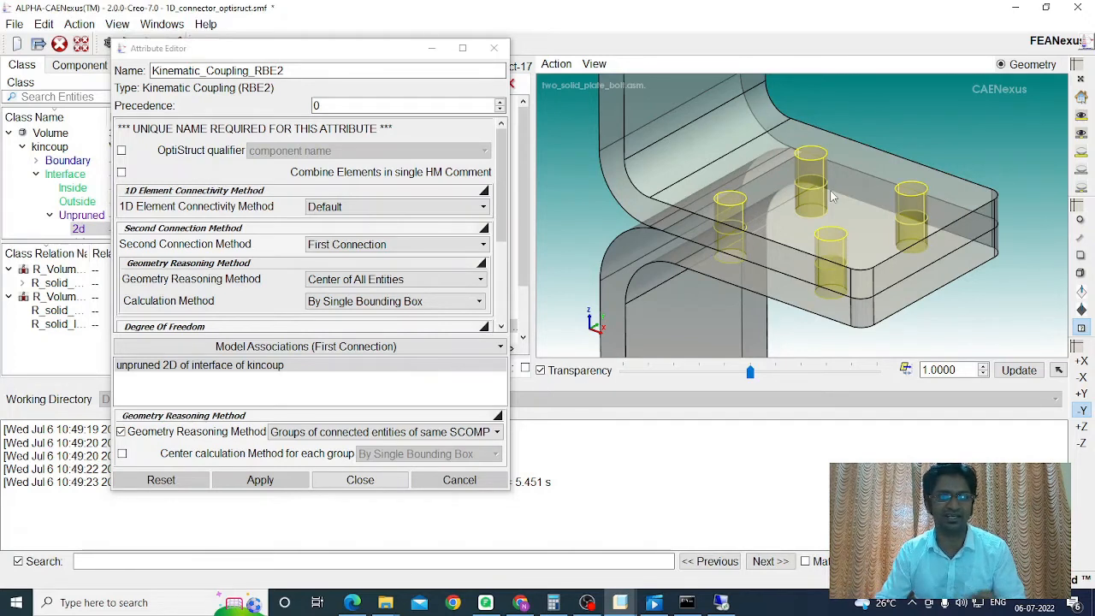
{"action": "left_click", "coordinate": [360, 480]}
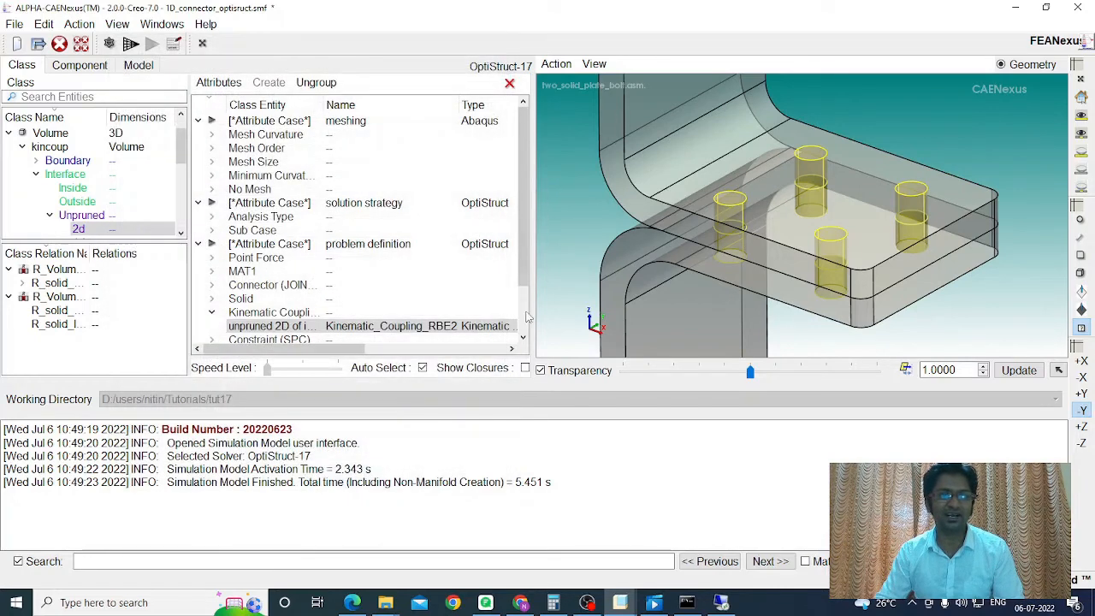
Step: Open the Connector (JOINTG) attribute and select its associated unpruned 2D interface of kincoup for highlighting
{"action": "left_click", "coordinate": [211, 285]}
{"action": "left_click", "coordinate": [245, 299]}
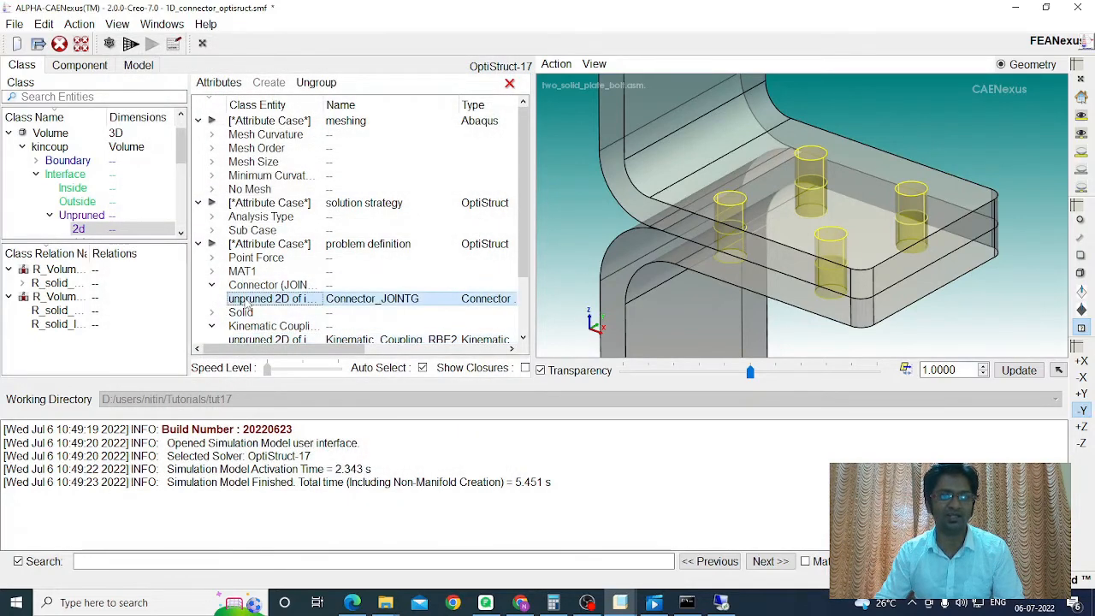
{"action": "double_click", "coordinate": [247, 298]}
{"action": "left_click_drag", "start_coordinate": [489, 106], "coordinate": [240, 58]}
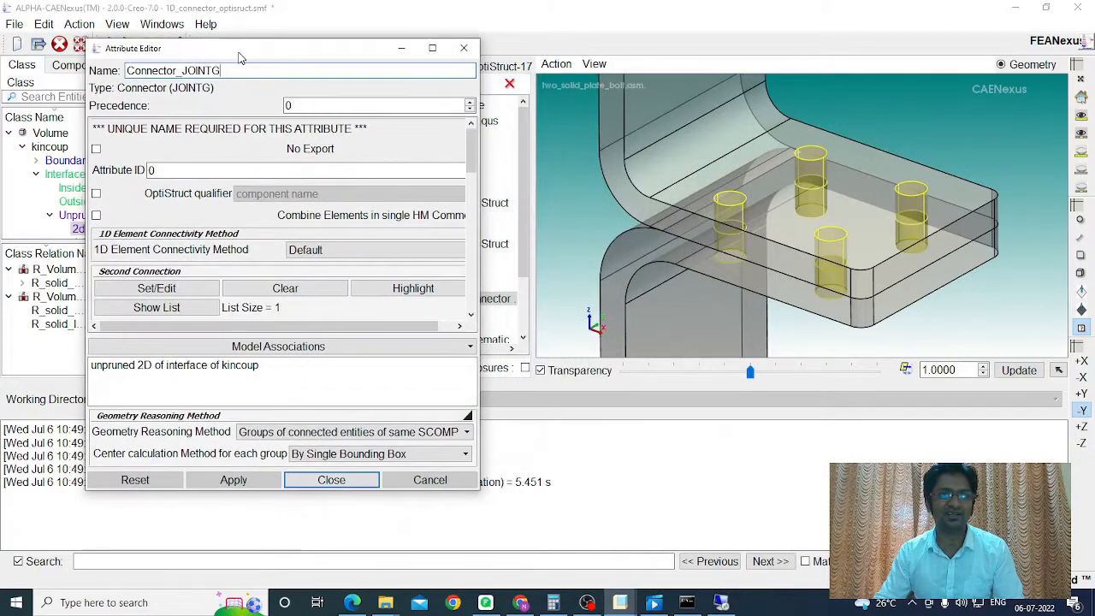
{"action": "left_click", "coordinate": [168, 366]}
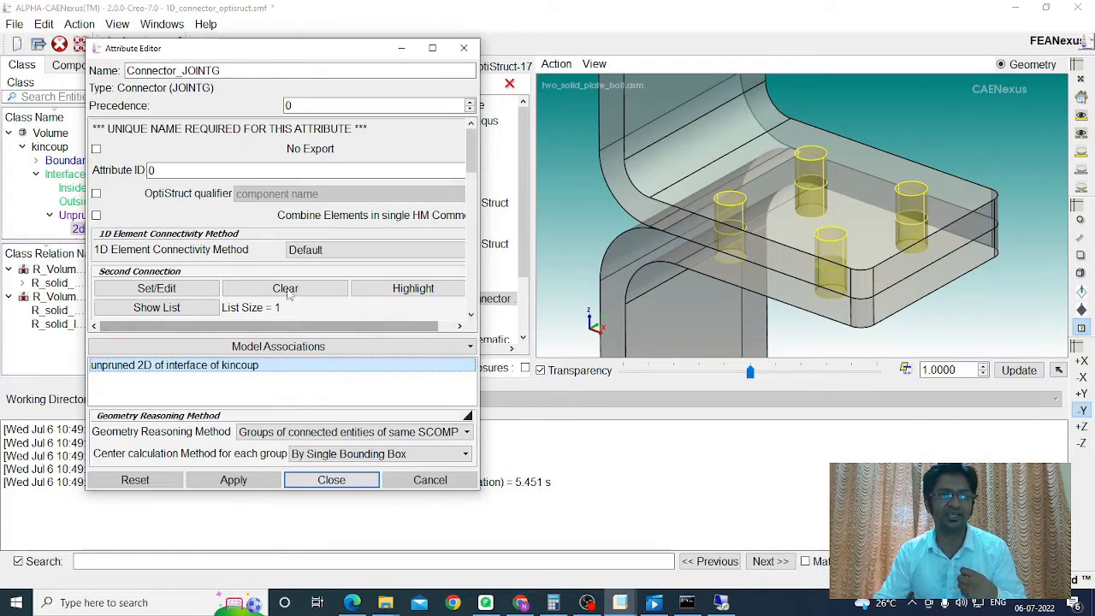
Step: Highlight the JOINTG connector's second connection in the model, close the attribute and clear the selection
{"action": "scroll", "coordinate": [285, 264], "scroll_direction": "down", "scroll_amount": 1}
{"action": "scroll", "coordinate": [285, 264], "scroll_direction": "down", "scroll_amount": 1}
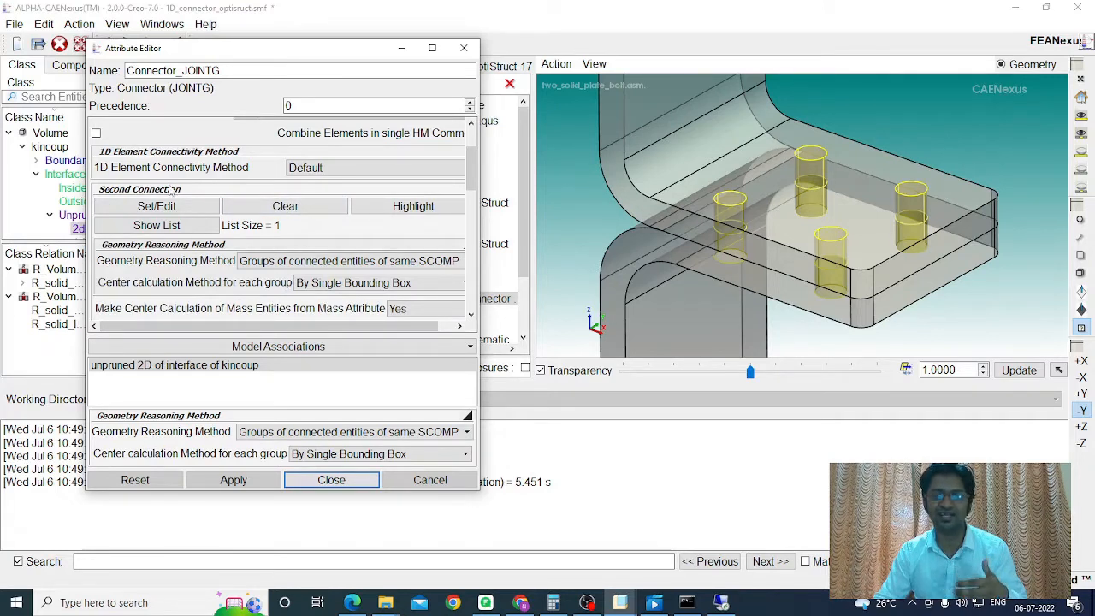
{"action": "left_click", "coordinate": [396, 209]}
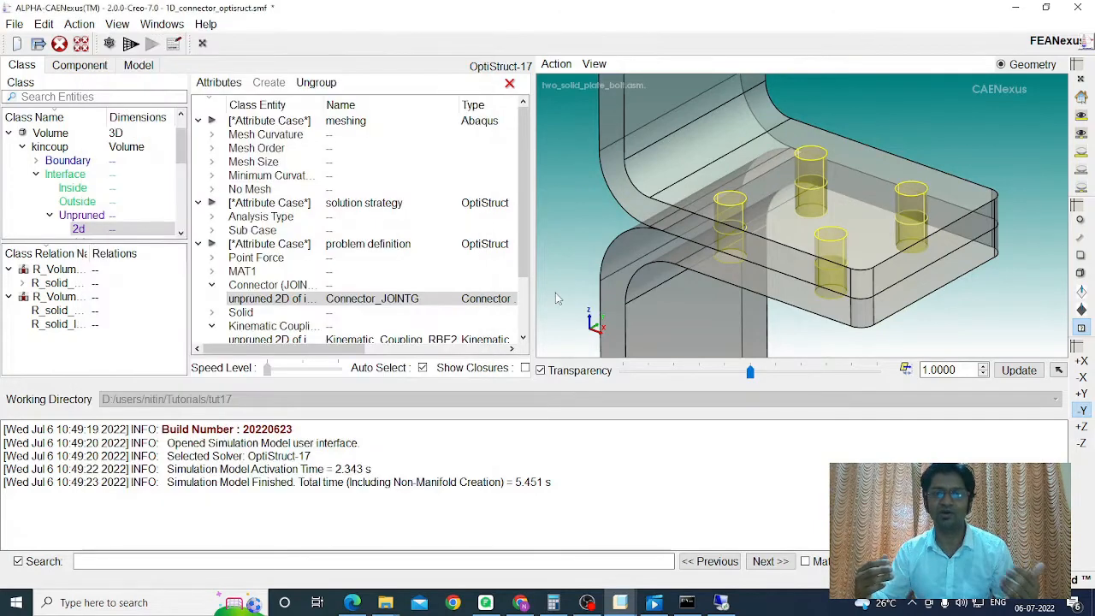
{"action": "left_click", "coordinate": [557, 298]}
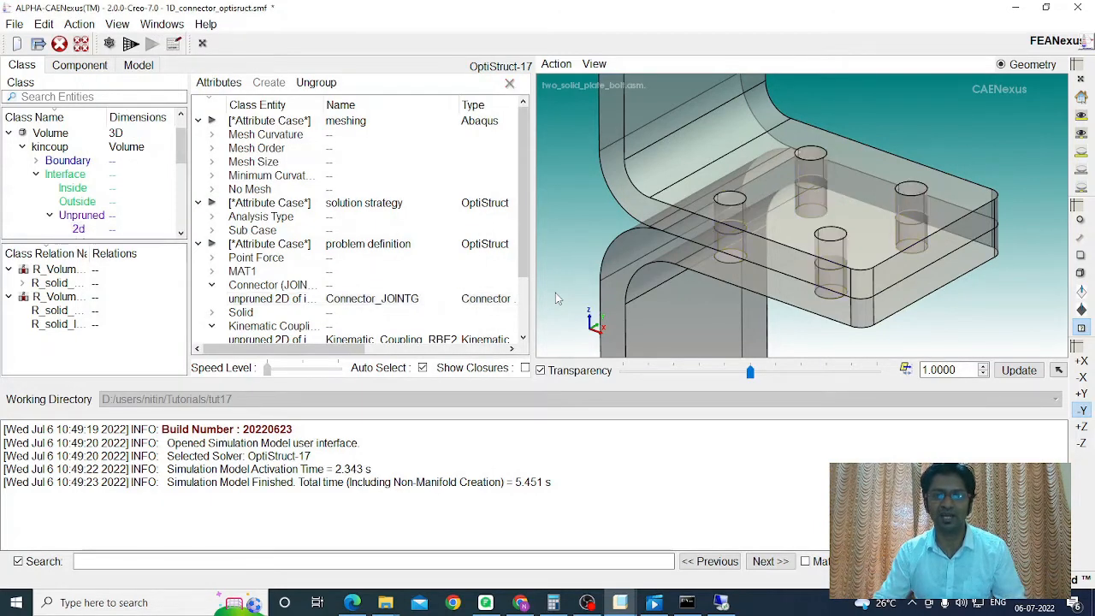
Step: Turn on the element preview and examine the couplings and connectors at the bolt holes up close
{"action": "scroll", "coordinate": [640, 236], "scroll_direction": "down", "scroll_amount": 2}
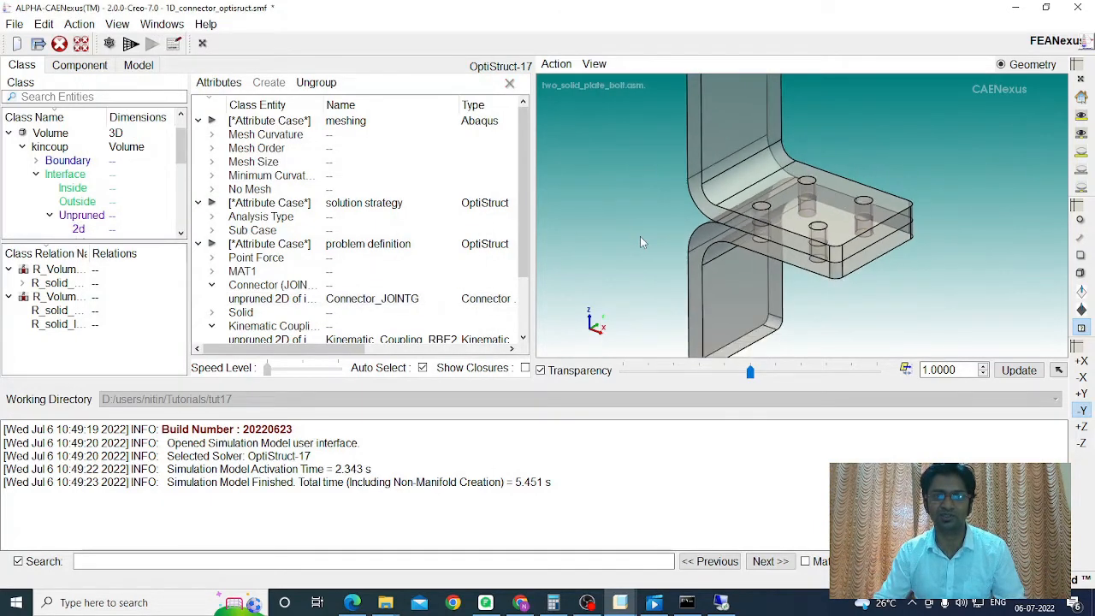
{"action": "left_click", "coordinate": [594, 64]}
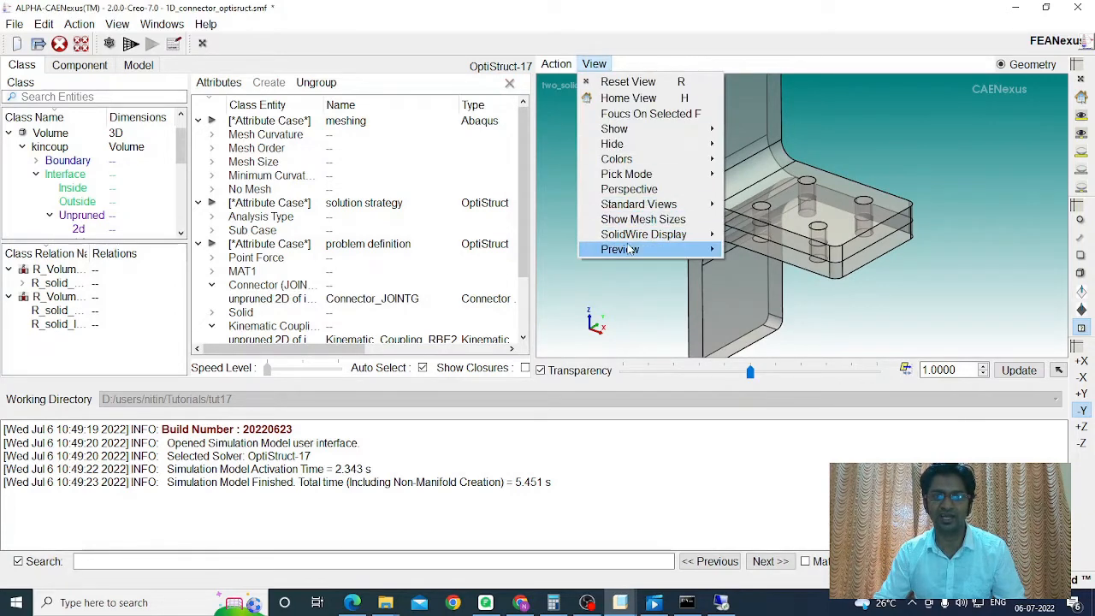
{"action": "mouse_move", "coordinate": [633, 249]}
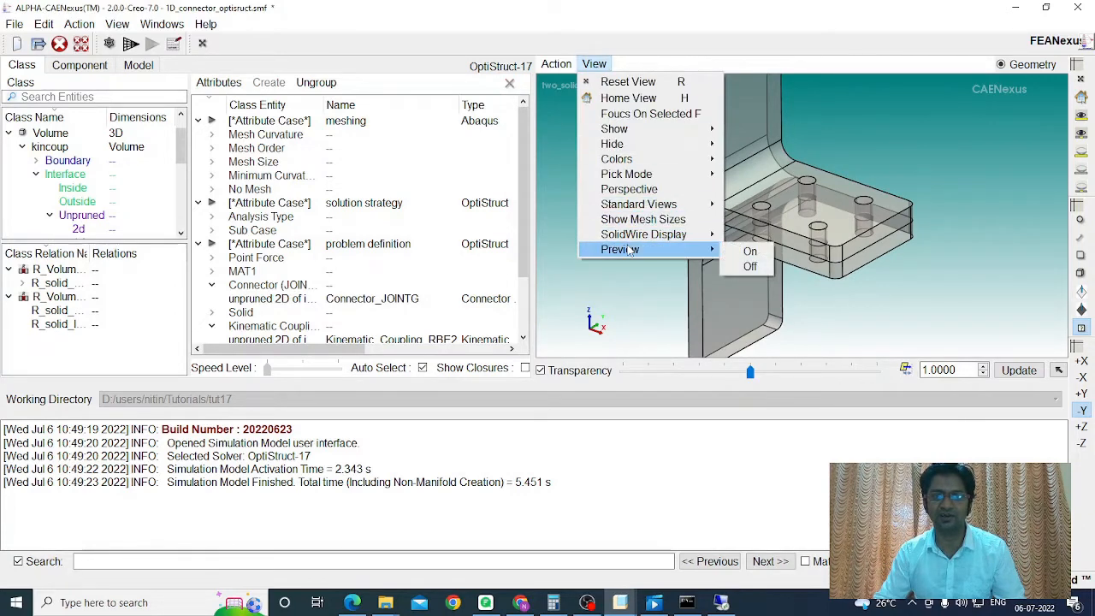
{"action": "left_click", "coordinate": [753, 254]}
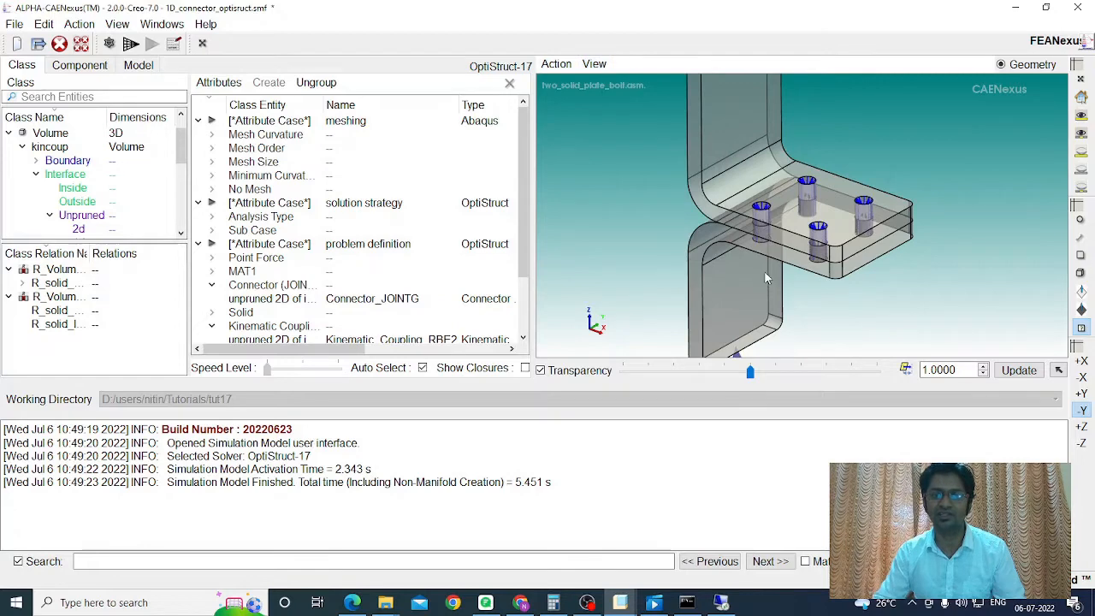
{"action": "scroll", "coordinate": [748, 241], "scroll_direction": "up", "scroll_amount": 8}
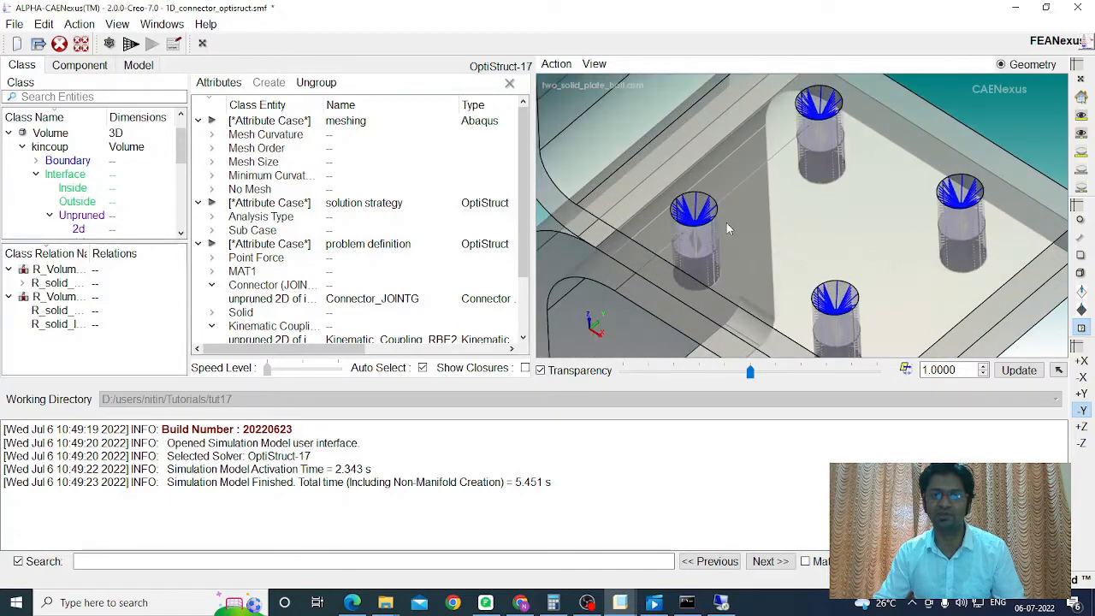
{"action": "scroll", "coordinate": [685, 249], "scroll_direction": "up", "scroll_amount": 6}
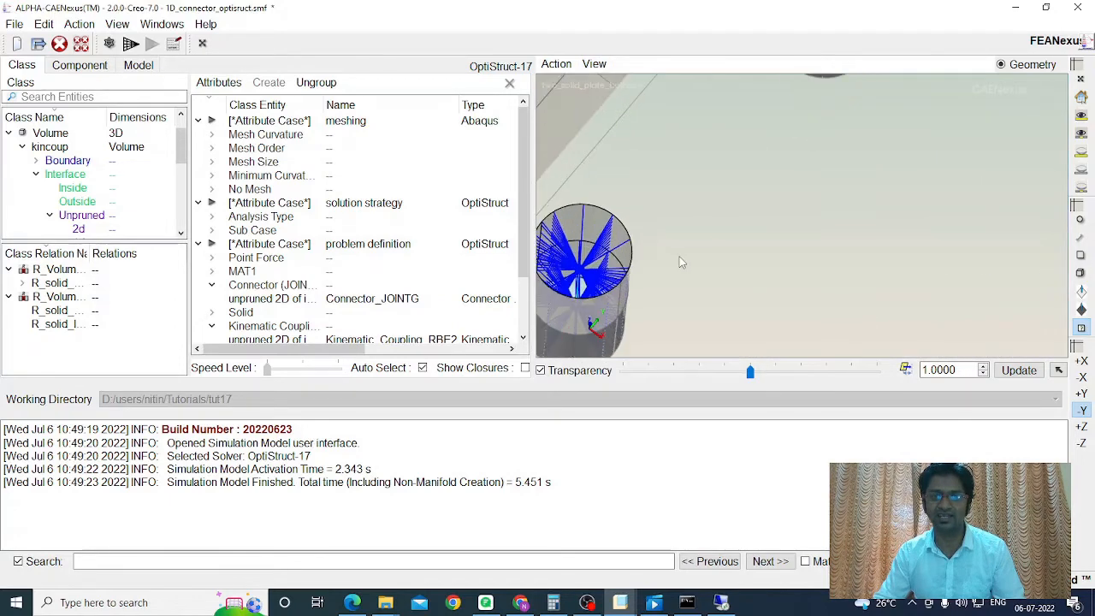
Step: Examine the RBE2 coupling spokes and the JOINTG connector inside one bolt hole, and all four bolt locations from the side
{"action": "scroll", "coordinate": [743, 215], "scroll_direction": "up", "scroll_amount": 4}
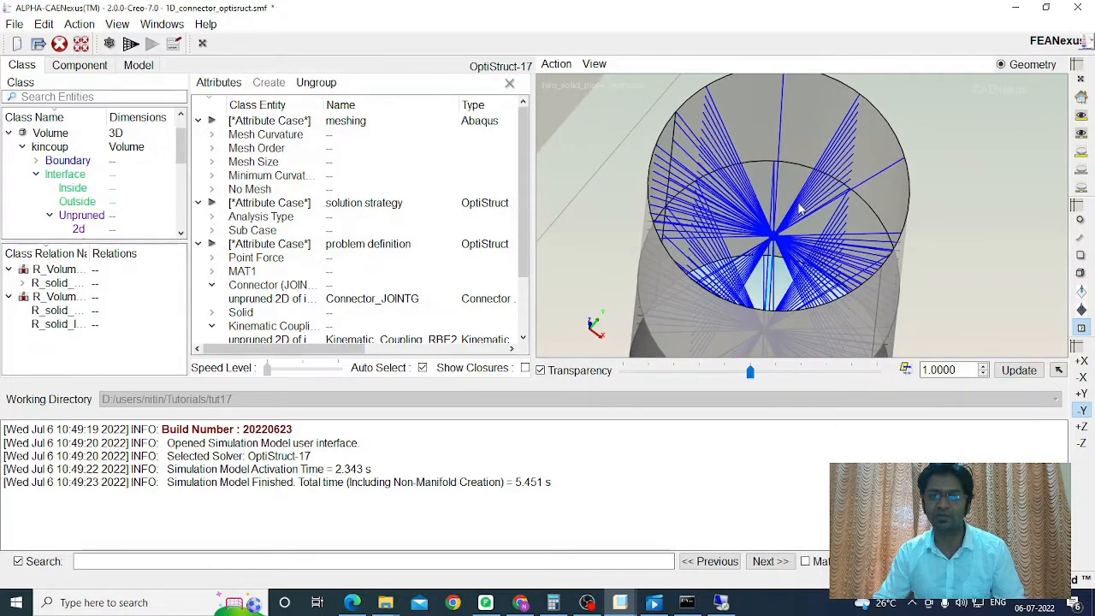
{"action": "scroll", "coordinate": [798, 201], "scroll_direction": "down", "scroll_amount": 6}
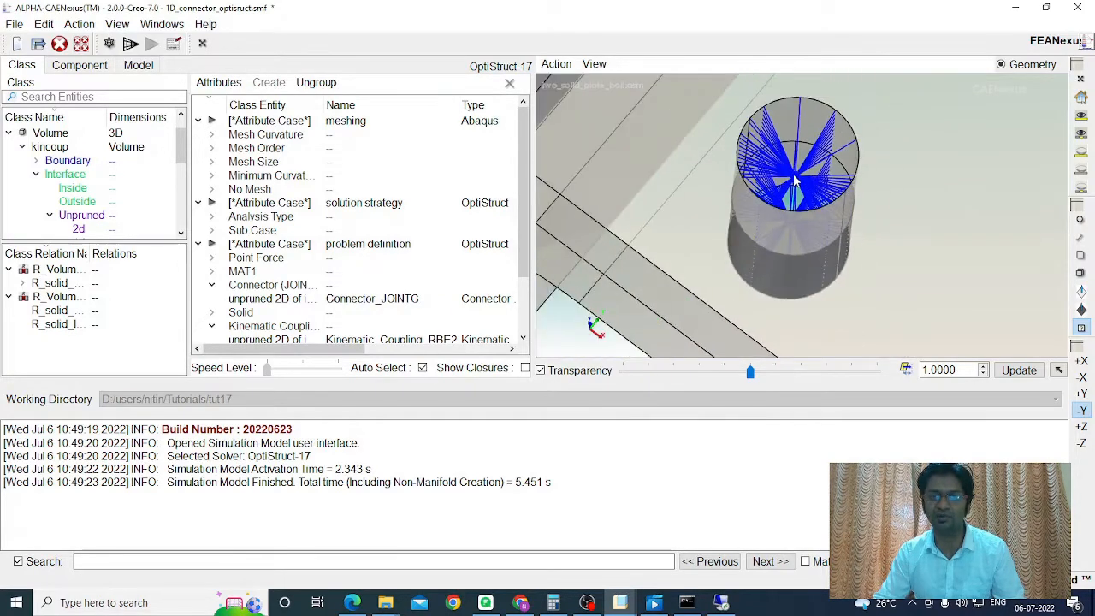
{"action": "scroll", "coordinate": [796, 197], "scroll_direction": "up", "scroll_amount": 8}
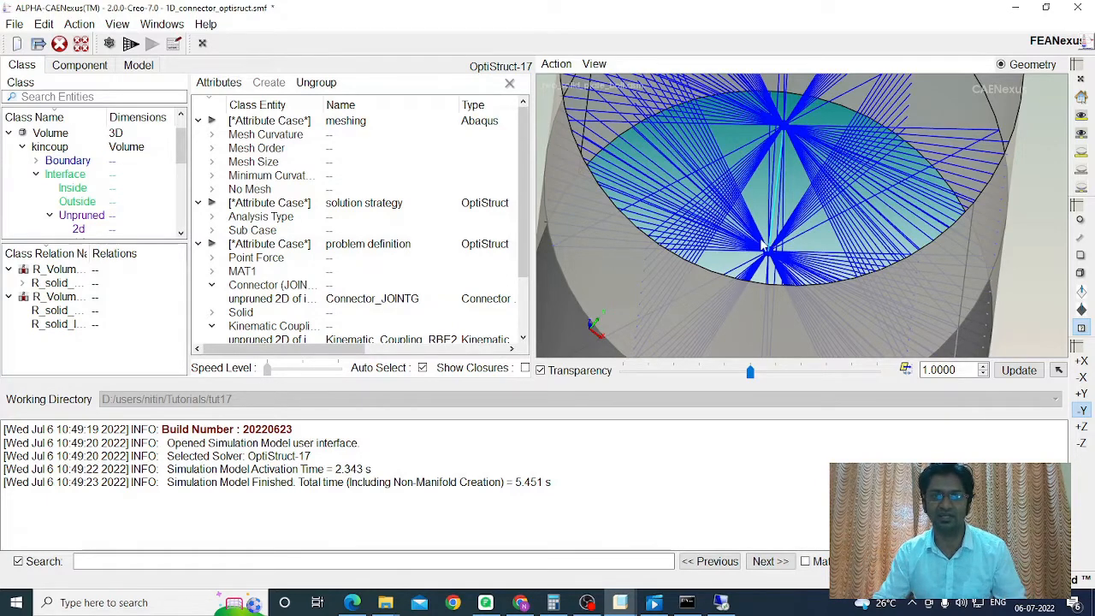
{"action": "scroll", "coordinate": [729, 239], "scroll_direction": "down", "scroll_amount": 15}
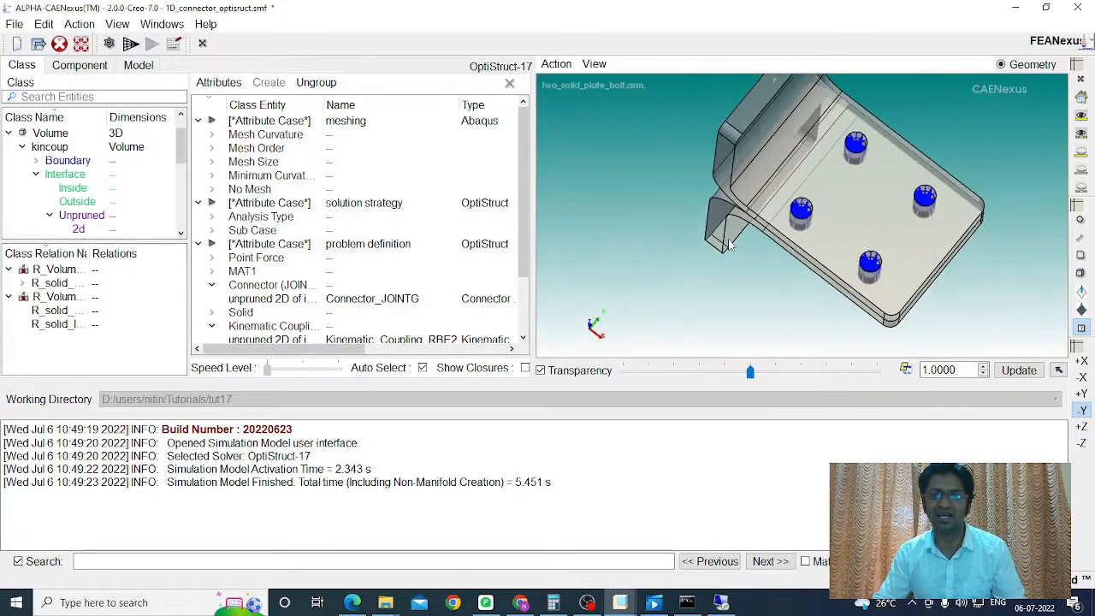
{"action": "middle_click_drag", "start_coordinate": [812, 266], "coordinate": [831, 219]}
{"action": "scroll", "coordinate": [888, 153], "scroll_direction": "up", "scroll_amount": 1}
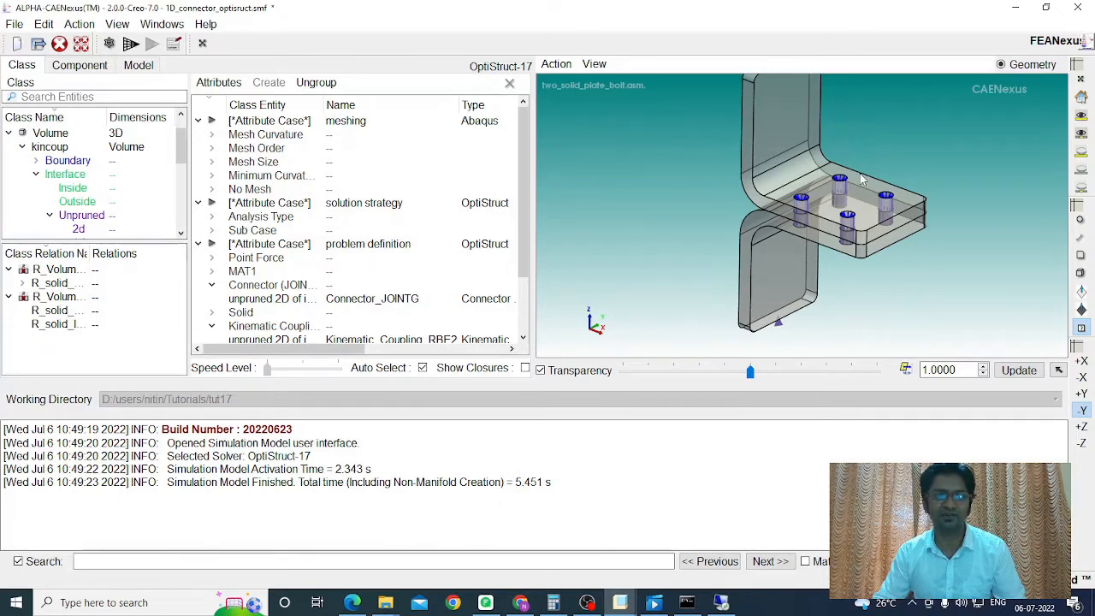
Step: Hide the solid volume class and examine the previewed RBE2 couplings and JOINTG connectors of the bolts on their own
{"action": "scroll", "coordinate": [34, 171], "scroll_direction": "up", "scroll_amount": 1}
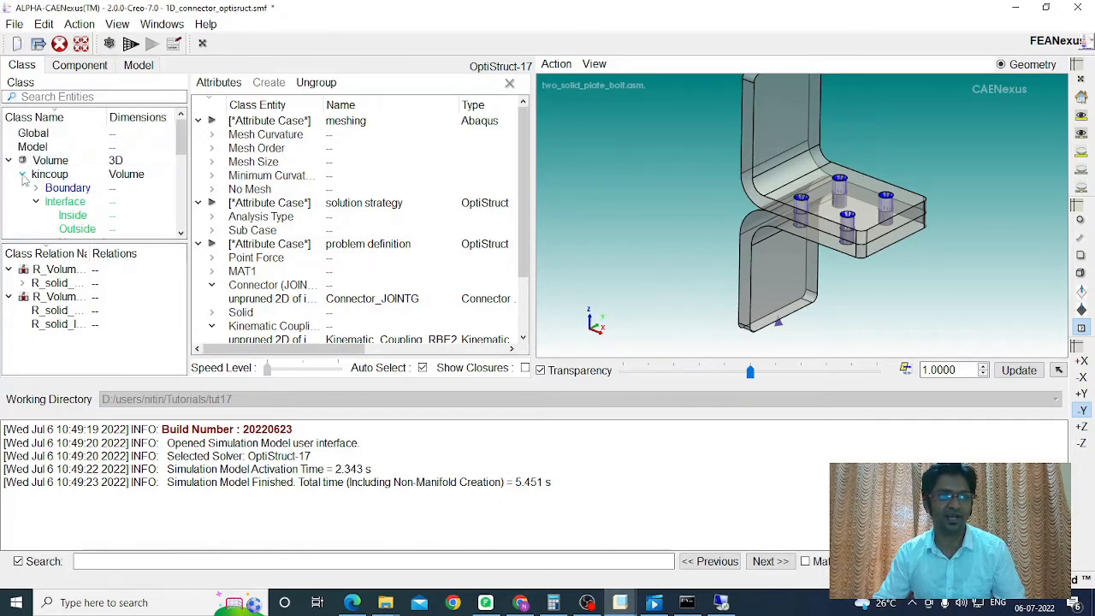
{"action": "left_click", "coordinate": [22, 174]}
{"action": "left_click", "coordinate": [43, 228]}
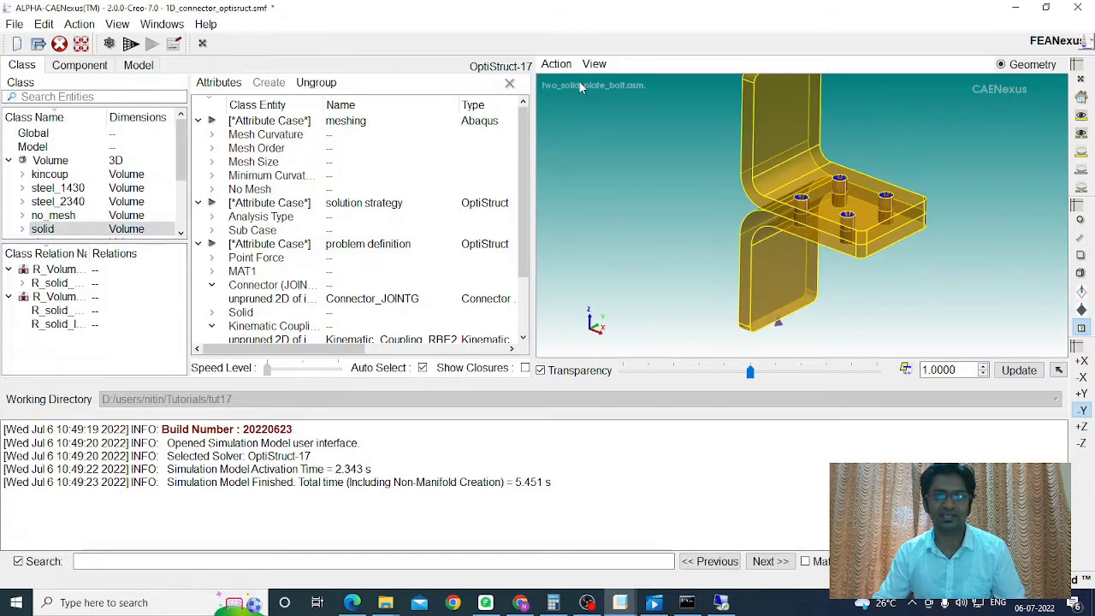
{"action": "left_click", "coordinate": [594, 64]}
{"action": "mouse_move", "coordinate": [611, 146]}
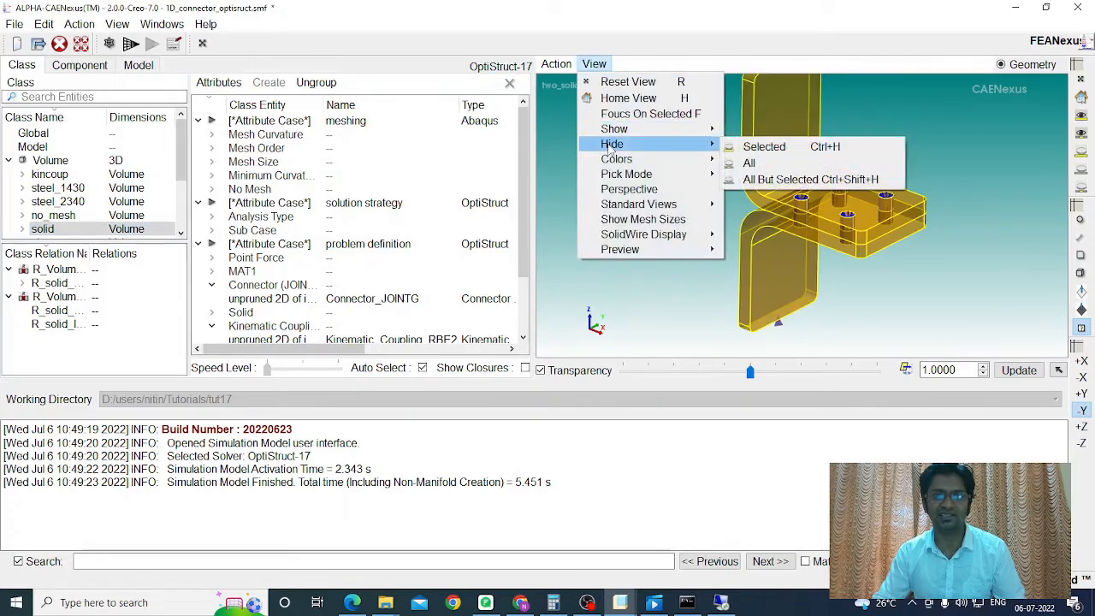
{"action": "left_click", "coordinate": [751, 149]}
{"action": "scroll", "coordinate": [846, 218], "scroll_direction": "up", "scroll_amount": 6}
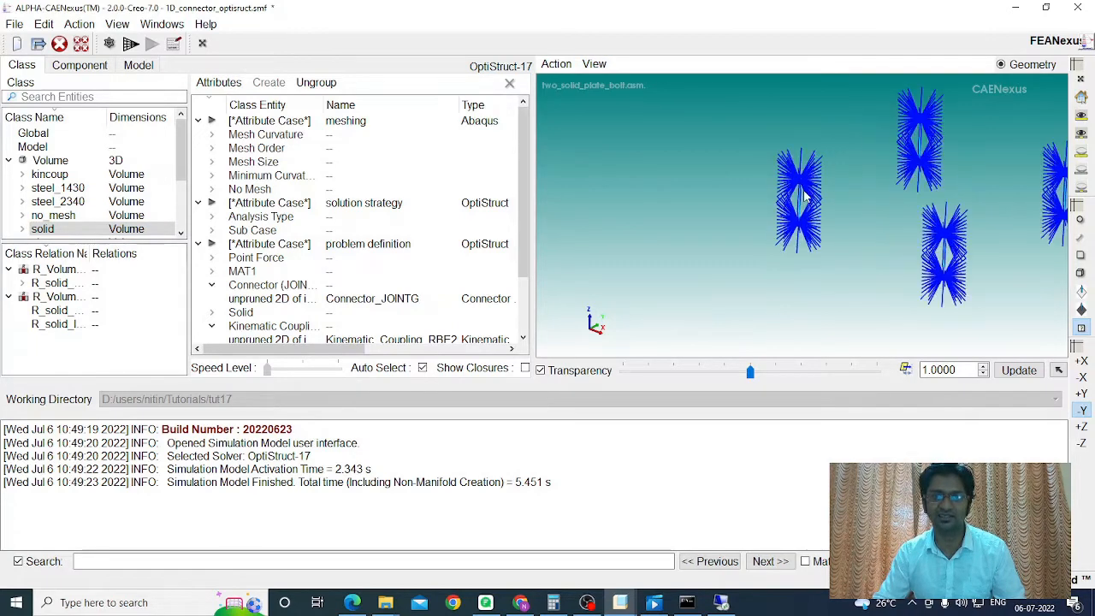
{"action": "middle_click_drag", "start_coordinate": [816, 197], "coordinate": [808, 196]}
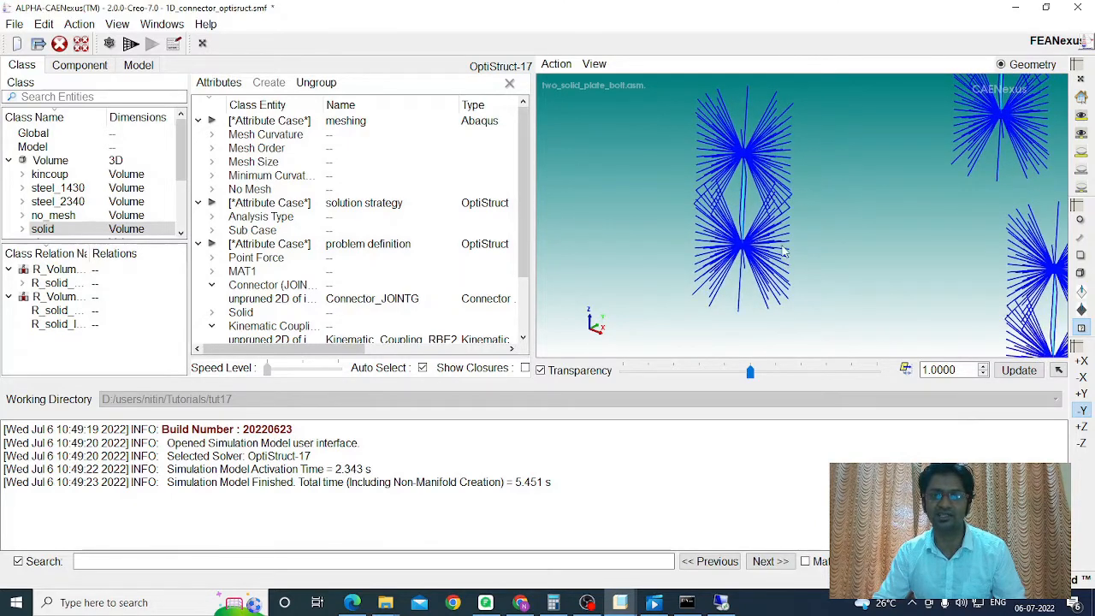
{"action": "scroll", "coordinate": [748, 207], "scroll_direction": "up", "scroll_amount": 2}
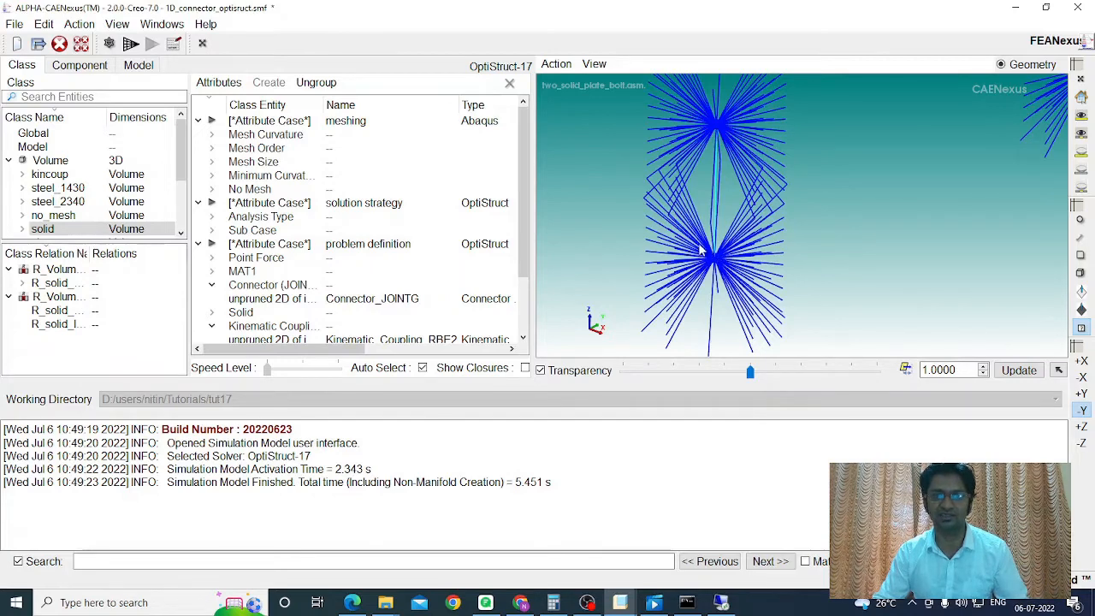
{"action": "scroll", "coordinate": [679, 232], "scroll_direction": "down", "scroll_amount": 5}
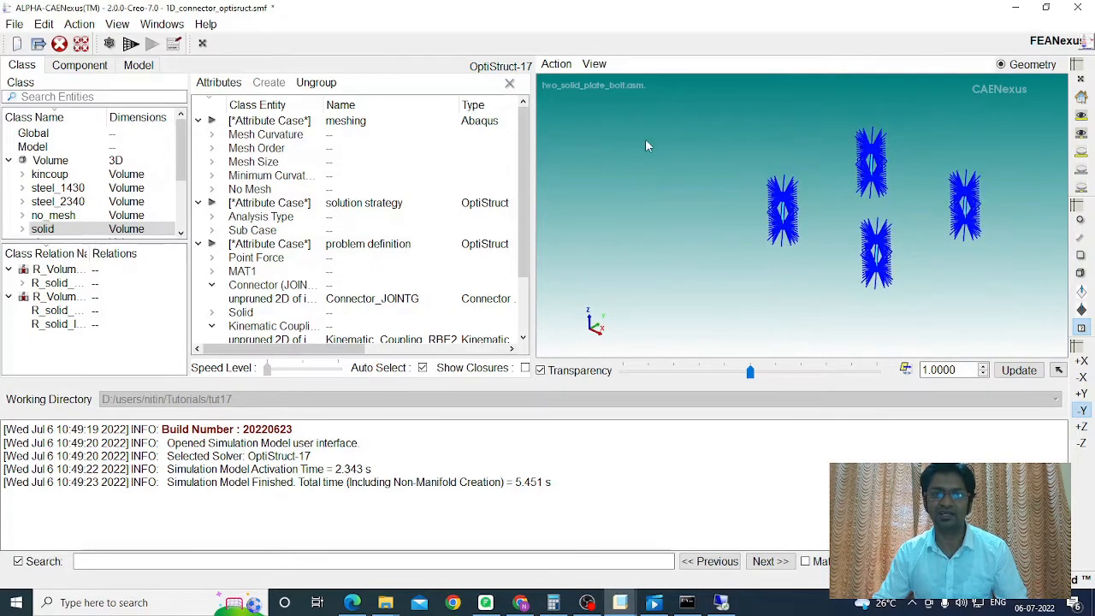
Step: Show all the hidden model geometry again around the previewed bolt connections
{"action": "left_click", "coordinate": [596, 66]}
{"action": "mouse_move", "coordinate": [620, 132]}
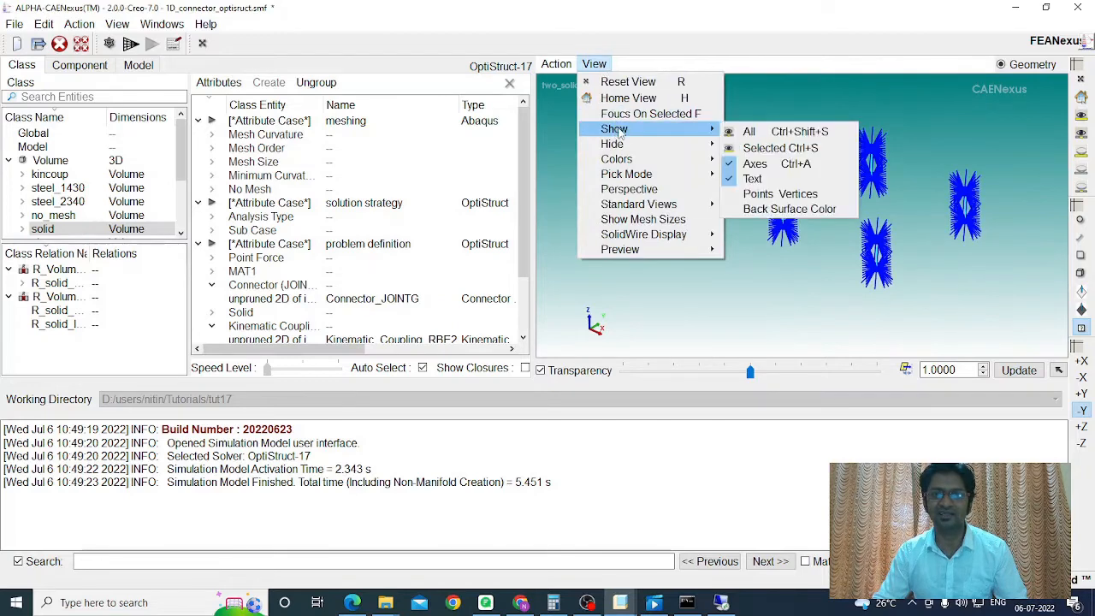
{"action": "left_click", "coordinate": [764, 132]}
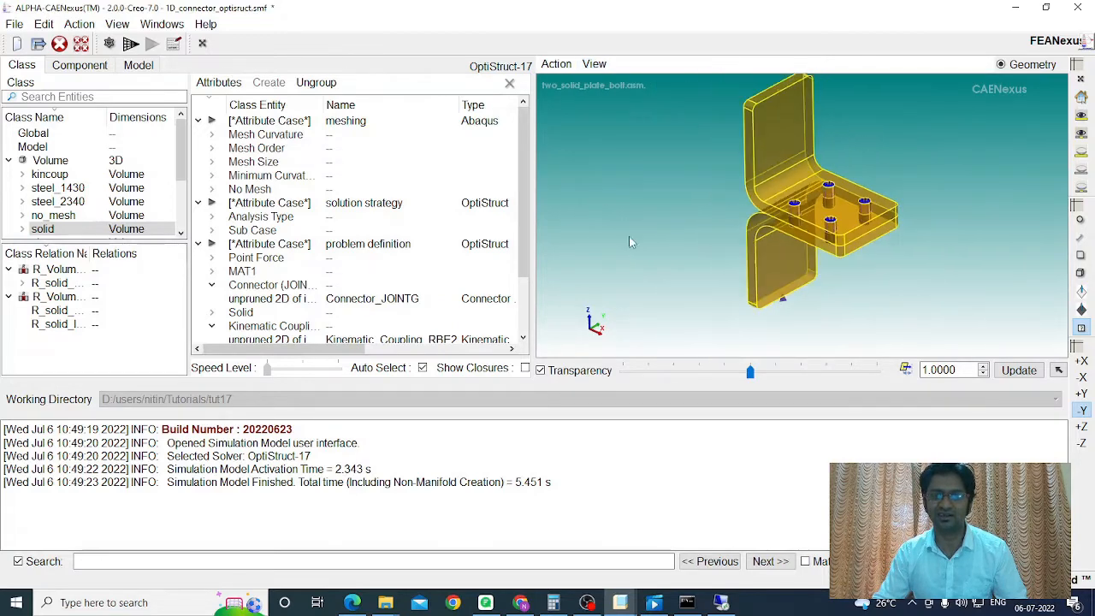